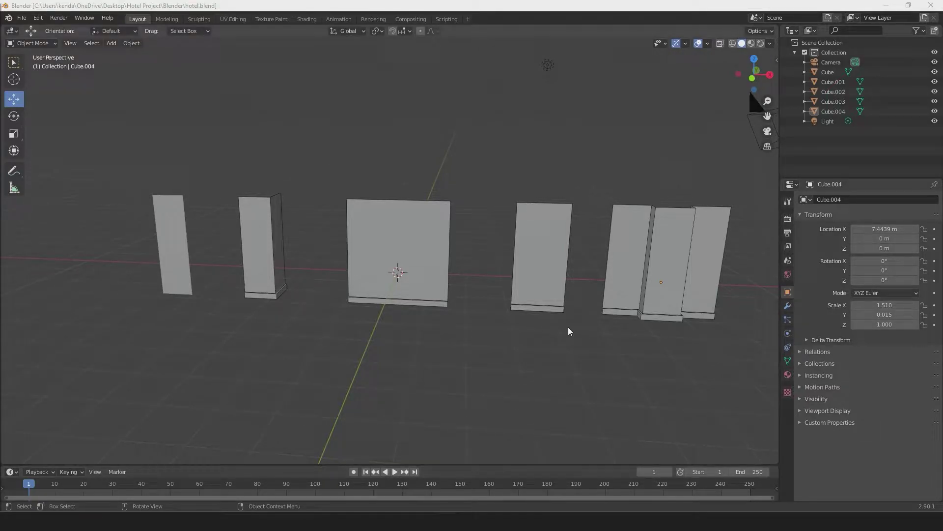
# - Select the Cube.004 wall panel and enter Edit Mode
pyautogui.moveTo(587, 312); pyautogui.dragTo(406, 319, button='middle')
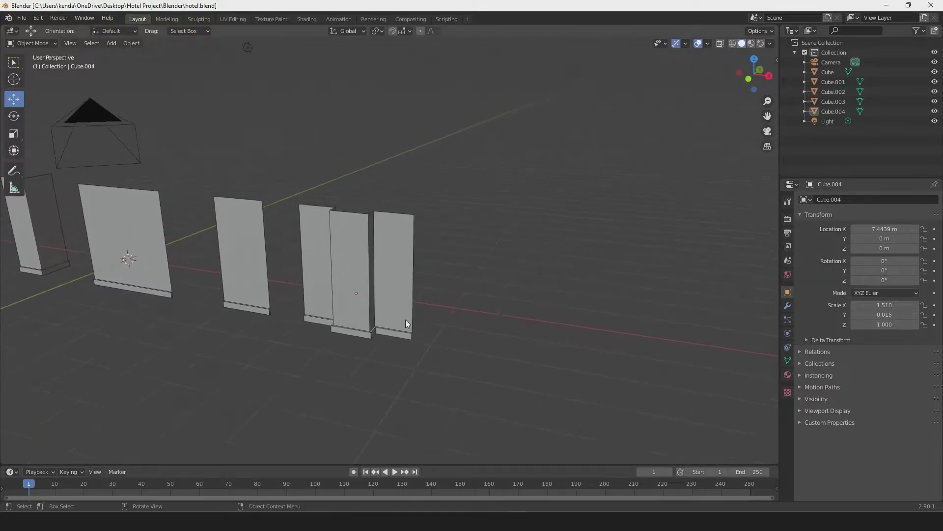
pyautogui.scroll(4, 393, 334)
pyautogui.scroll(-3, 364, 339)
pyautogui.moveTo(346, 339); pyautogui.dragTo(364, 324, button='middle')
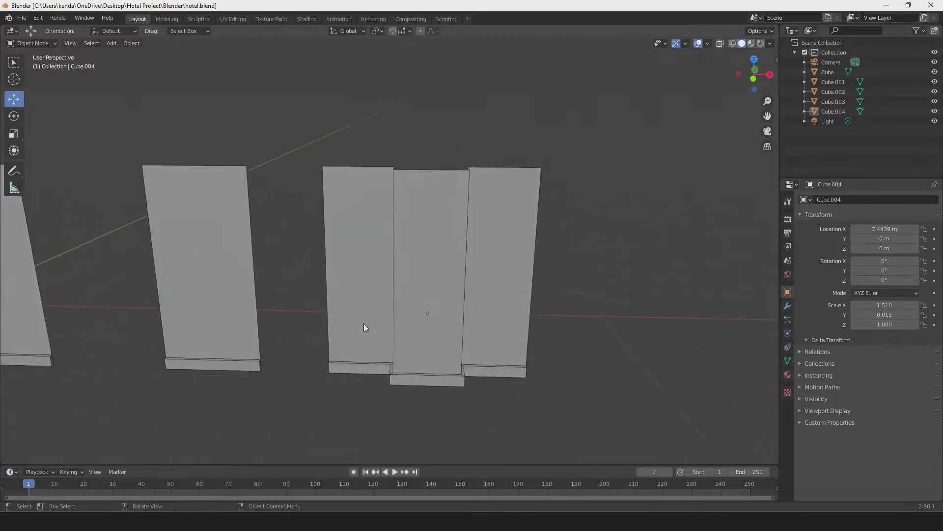
pyautogui.moveTo(421, 261); pyautogui.dragTo(357, 315, button='middle')
pyautogui.scroll(2, 357, 314)
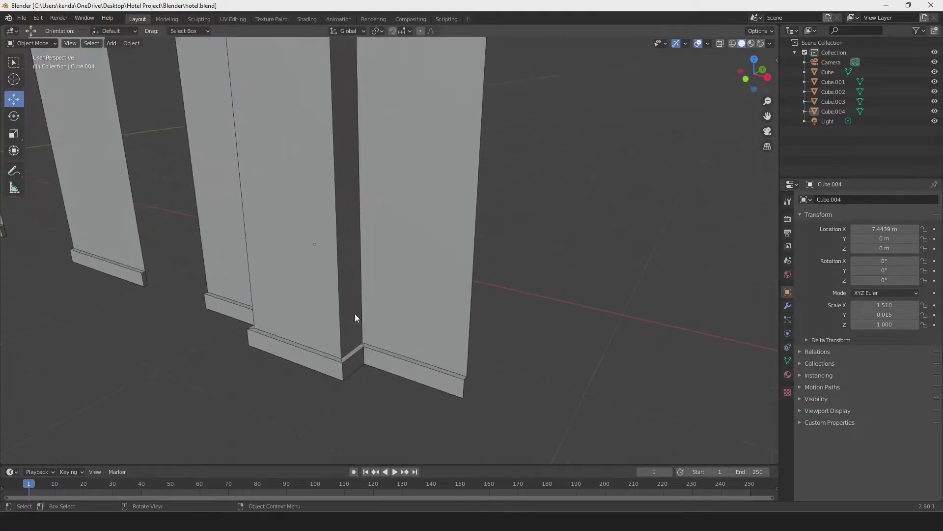
pyautogui.click(290, 189)
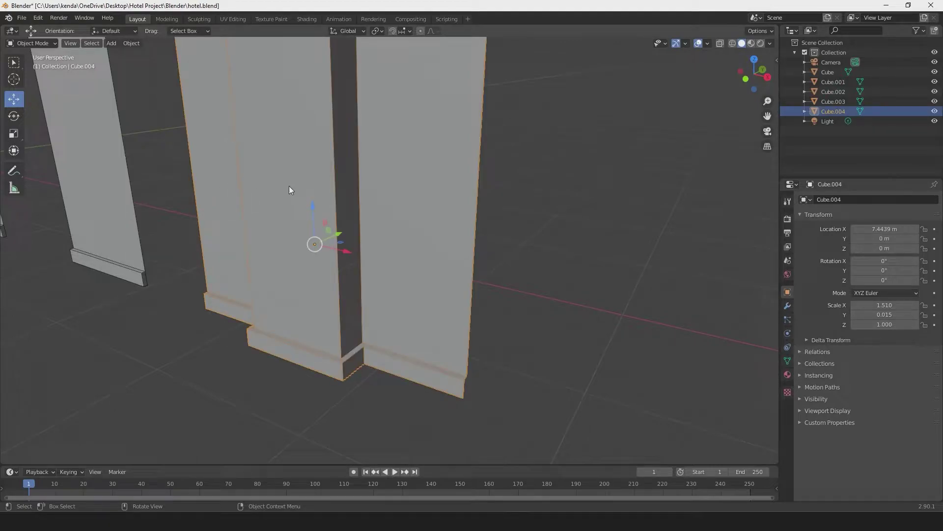
pyautogui.press('Tab')
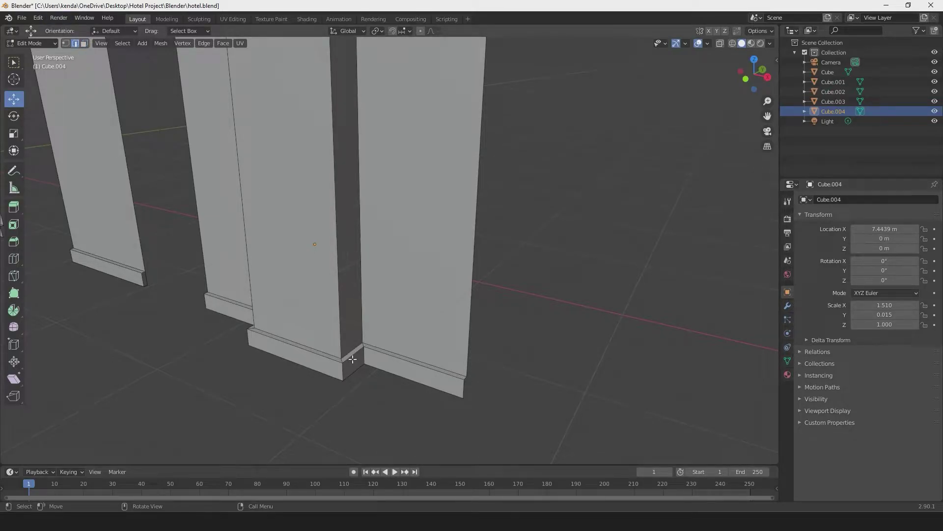
# - Select the corner edges where the panel's middle section meets the baseboard
pyautogui.scroll(2, 353, 359)
pyautogui.click(334, 398)
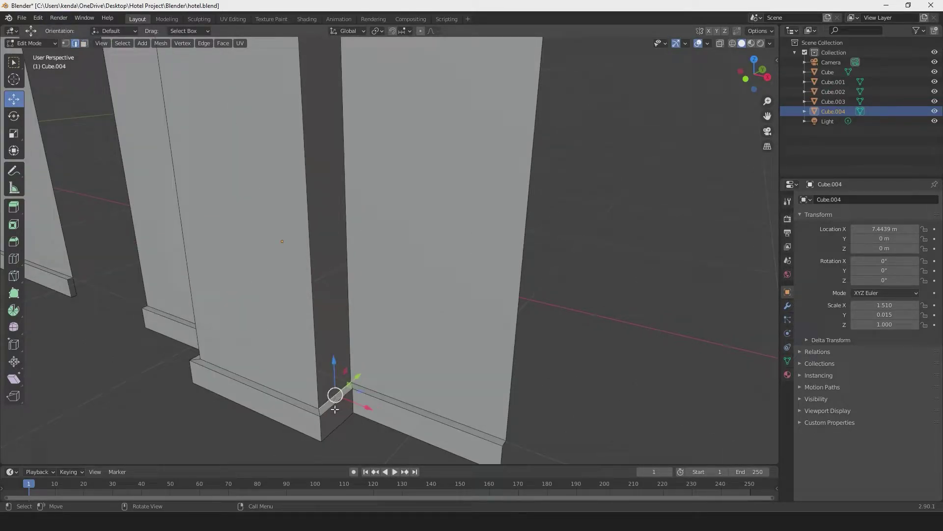
pyautogui.scroll(3, 341, 353)
pyautogui.scroll(-2, 341, 353)
pyautogui.keyDown('shift'); pyautogui.moveTo(341, 353); pyautogui.dragTo(322, 282, button='middle'); pyautogui.keyUp('shift')
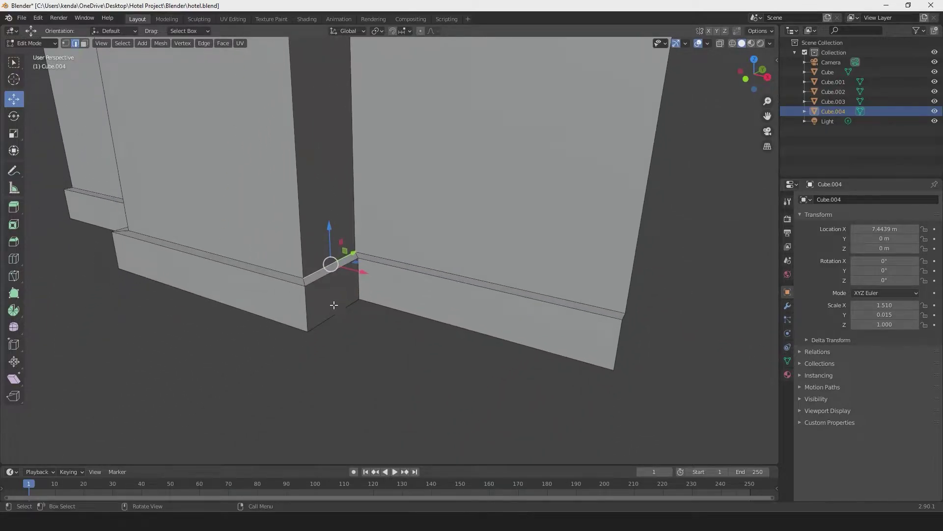
pyautogui.keyDown('shift'); pyautogui.click(320, 278); pyautogui.keyUp('shift')
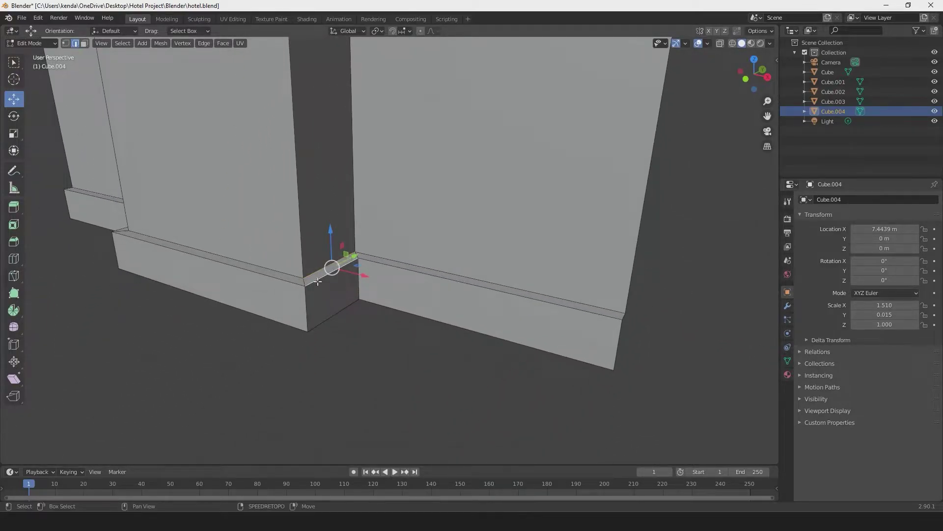
pyautogui.moveTo(328, 319); pyautogui.dragTo(408, 278, button='middle')
pyautogui.keyDown('shift'); pyautogui.click(549, 259); pyautogui.keyUp('shift')
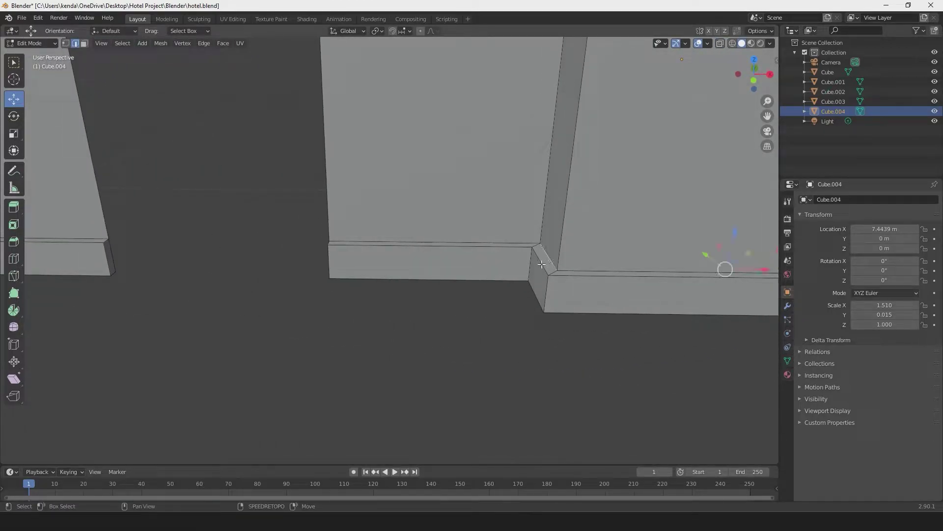
pyautogui.keyDown('shift'); pyautogui.click(540, 264); pyautogui.keyUp('shift')
pyautogui.keyDown('shift'); pyautogui.click(535, 292); pyautogui.keyUp('shift')
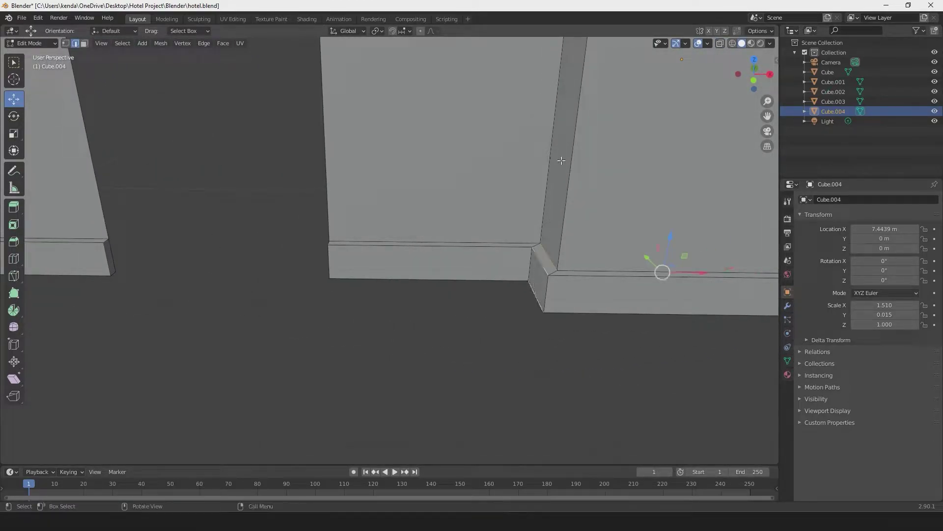
pyautogui.scroll(10, 535, 292)
pyautogui.keyDown('shift'); pyautogui.scroll(1, 527, 292); pyautogui.keyUp('shift')
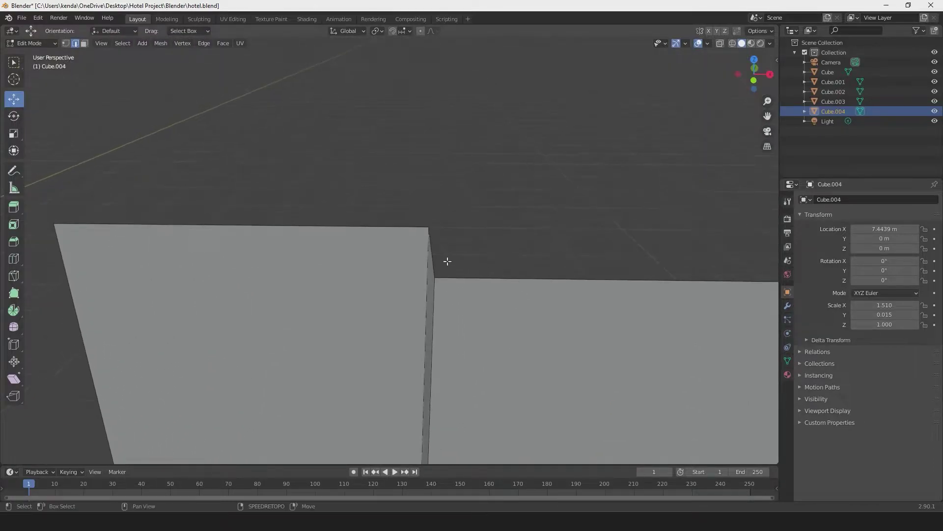
pyautogui.moveTo(545, 242); pyautogui.dragTo(301, 237, button='middle')
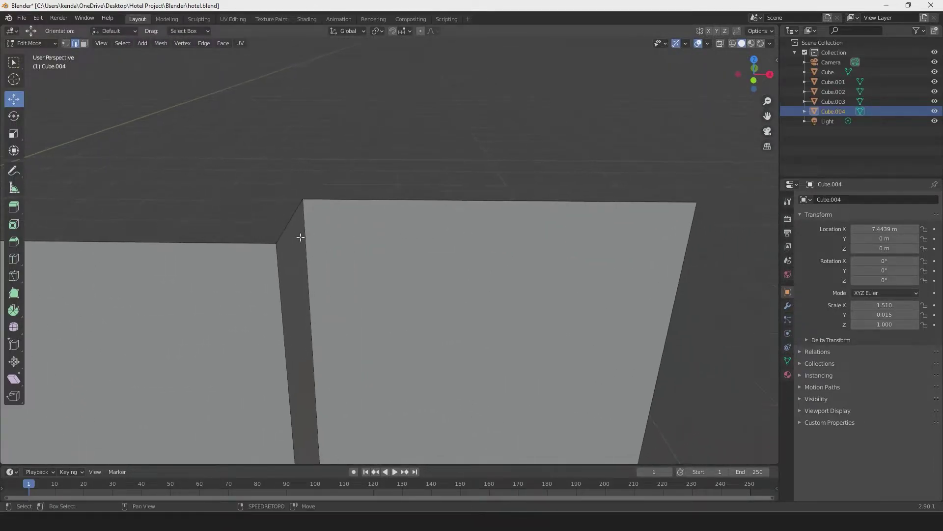
pyautogui.scroll(-5, 295, 195)
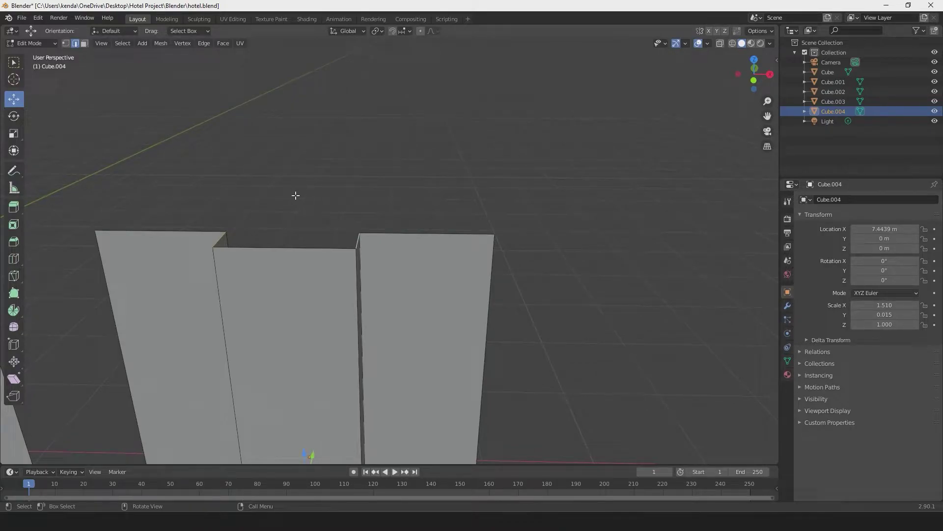
# - In front view, scale the selected edges 1.3111 along X to widen the middle section
pyautogui.press('KP_1')
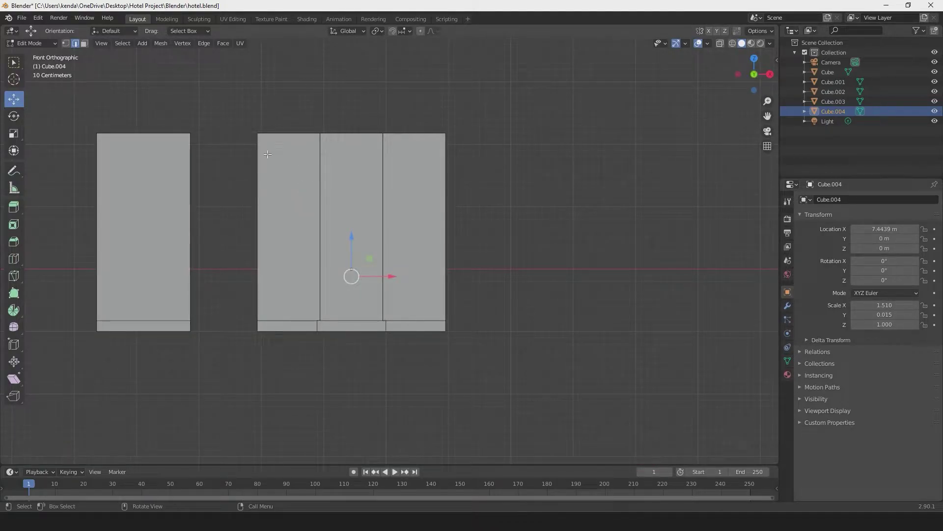
pyautogui.click(14, 137)
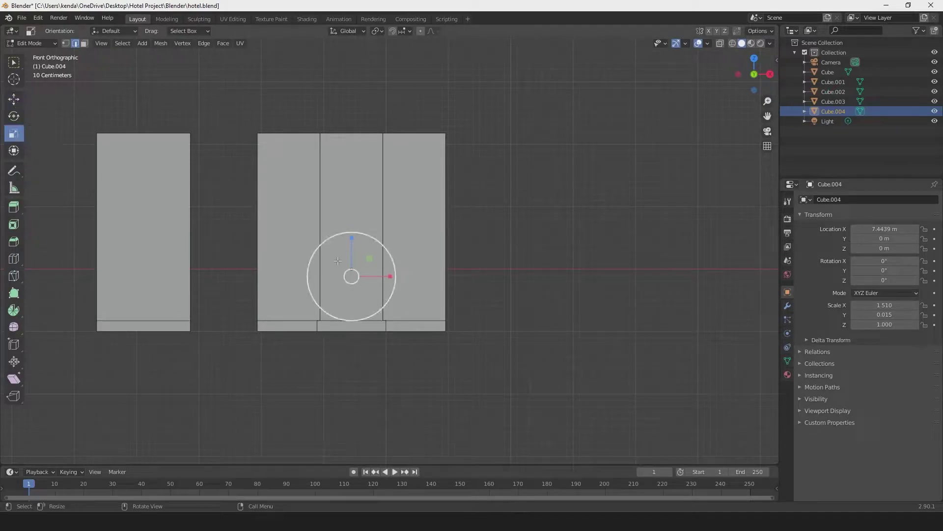
pyautogui.scroll(1, 381, 284)
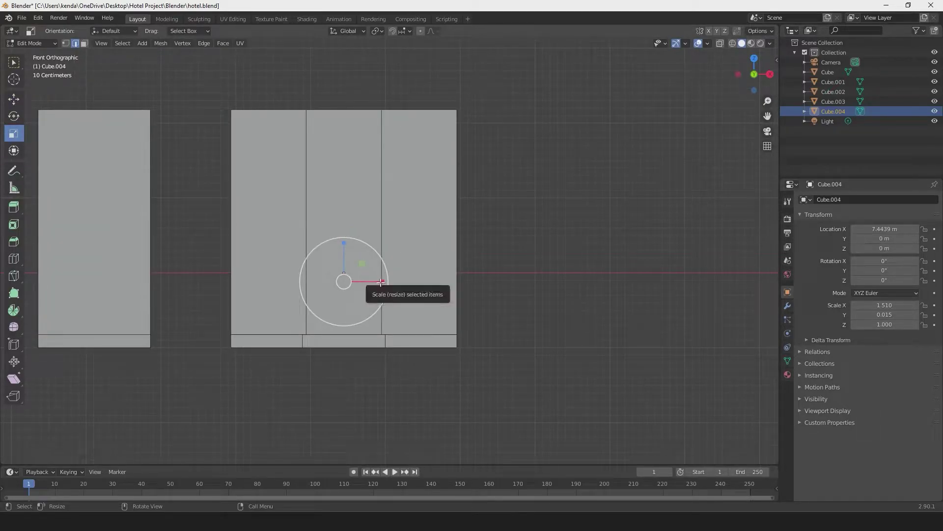
pyautogui.moveTo(383, 281); pyautogui.dragTo(399, 283)
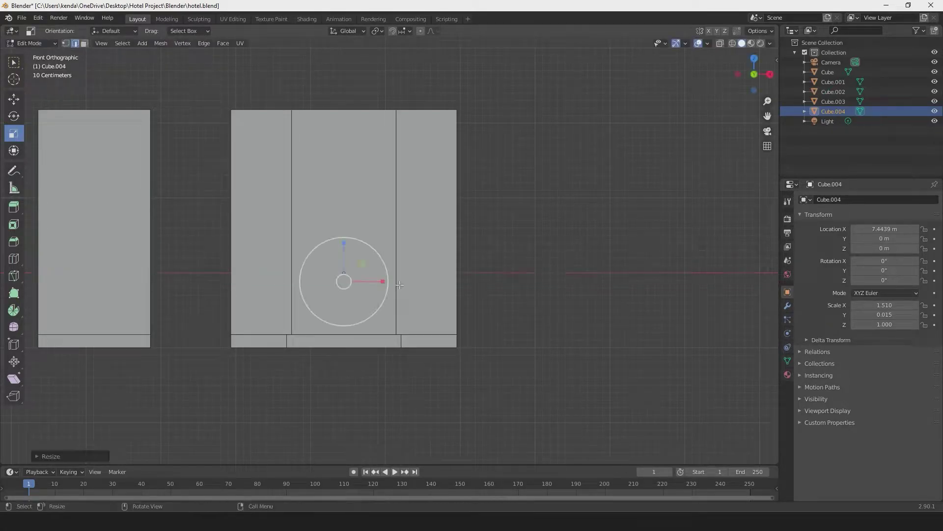
pyautogui.moveTo(341, 159); pyautogui.dragTo(406, 225, button='middle')
pyautogui.scroll(-3, 371, 185)
pyautogui.scroll(2, 397, 287)
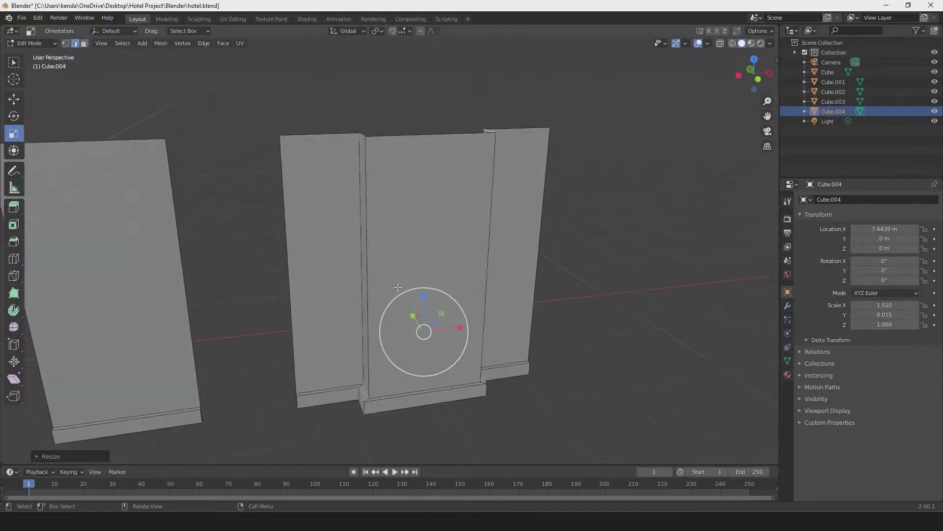
# - Return to Object Mode and slide Cube.003 and Cube.004 left toward the big panel
pyautogui.press('Tab')
pyautogui.scroll(-3, 396, 279)
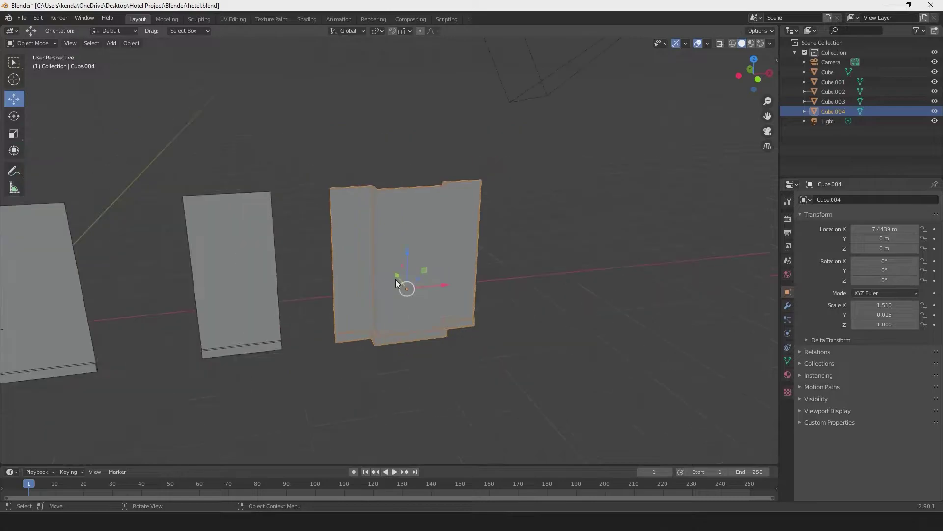
pyautogui.moveTo(396, 279); pyautogui.dragTo(330, 232, button='middle')
pyautogui.scroll(-4, 350, 230)
pyautogui.scroll(4, 298, 234)
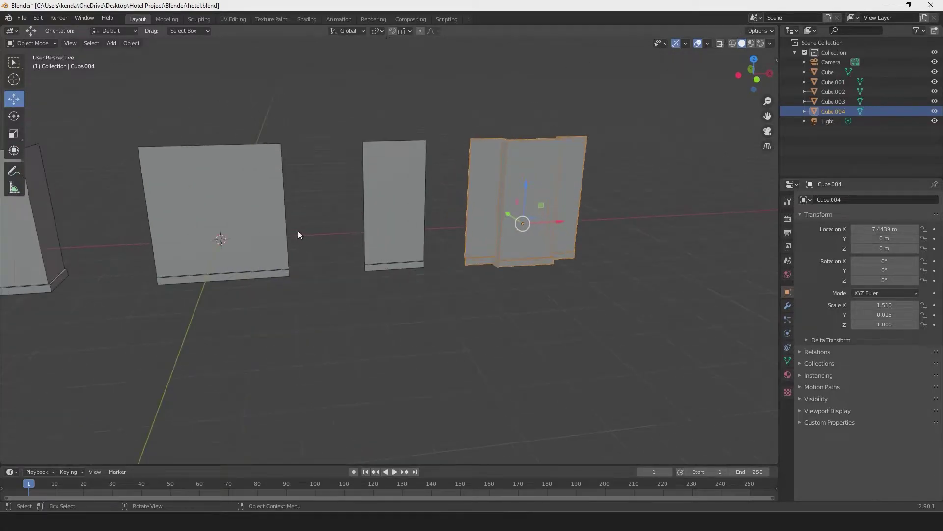
pyautogui.click(382, 218)
pyautogui.moveTo(419, 228); pyautogui.dragTo(370, 229)
pyautogui.click(500, 222)
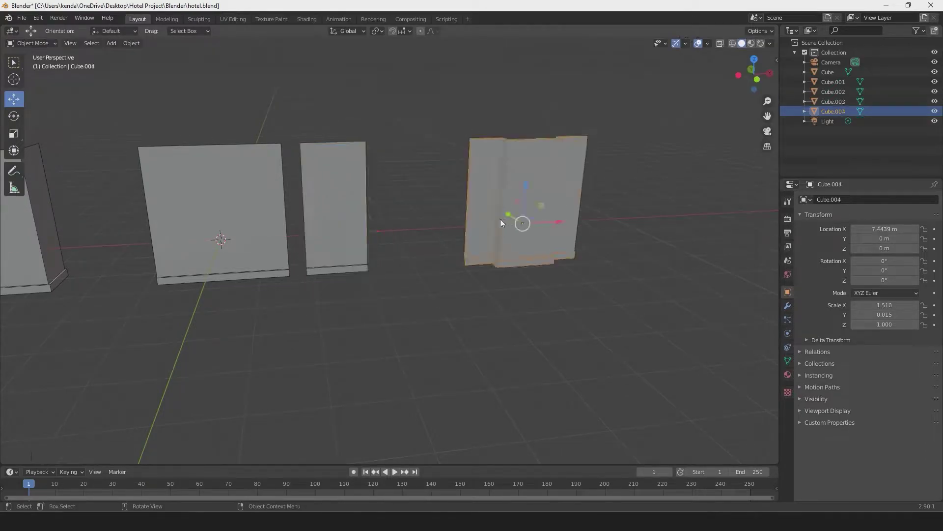
pyautogui.moveTo(544, 224); pyautogui.dragTo(467, 225)
# - Move Cube.001 to X -2.583 m and Cube.002 to X -4.399 m
pyautogui.keyDown('shift'); pyautogui.moveTo(303, 211); pyautogui.dragTo(254, 263, button='middle'); pyautogui.keyUp('shift')
pyautogui.click(247, 269)
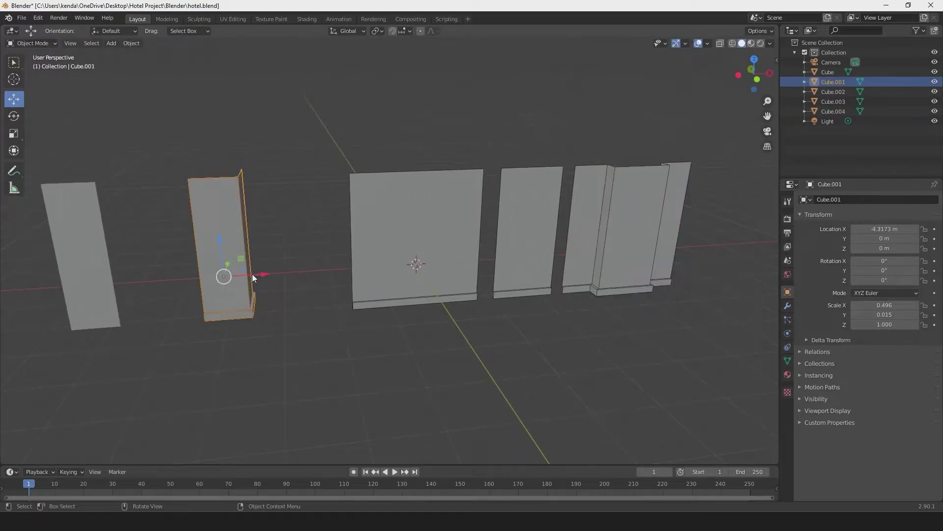
pyautogui.press('g')
pyautogui.click(346, 274)
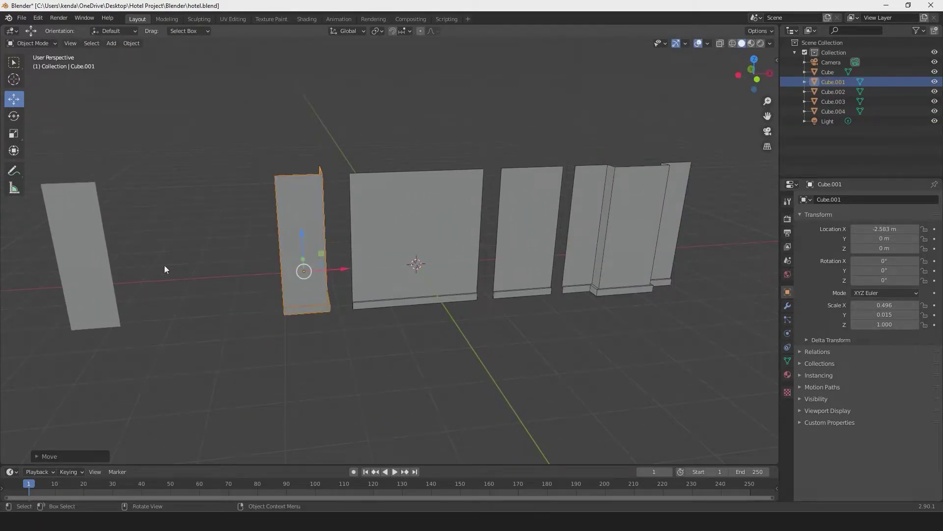
pyautogui.click(105, 265)
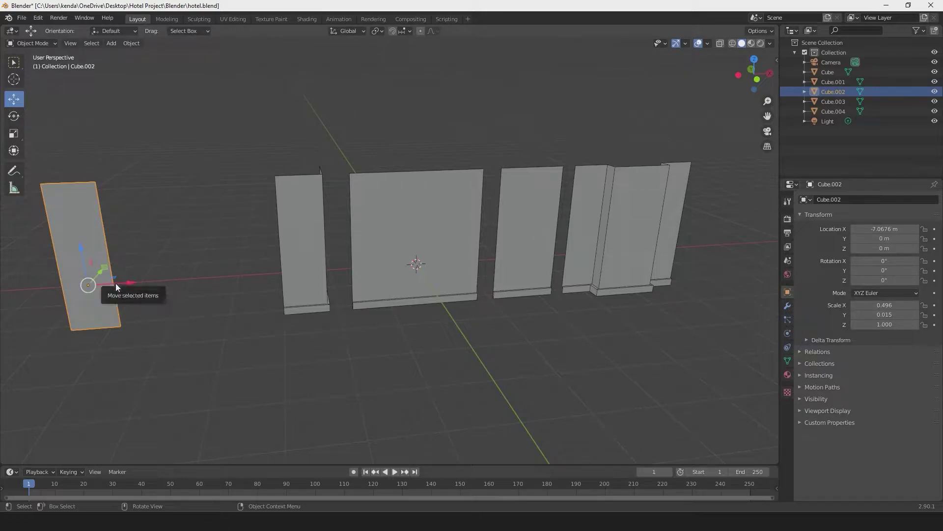
pyautogui.moveTo(116, 283); pyautogui.dragTo(248, 294)
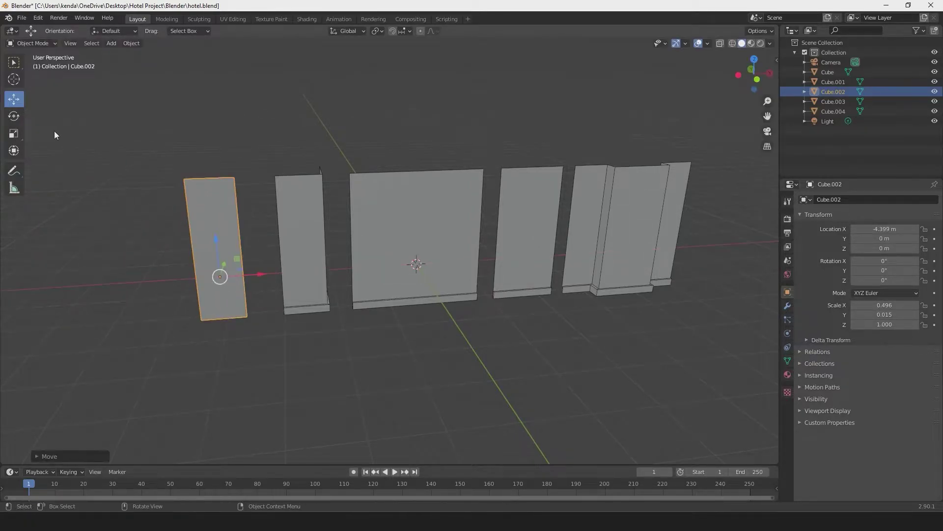
# - Scale Cube.002 along X to 0.059, turning it into a thin post
pyautogui.click(14, 133)
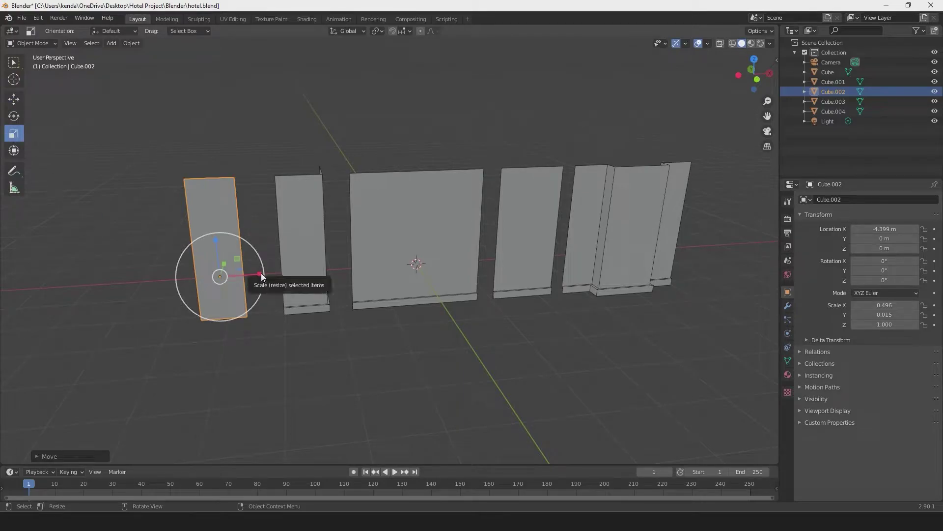
pyautogui.moveTo(259, 272); pyautogui.dragTo(223, 272)
pyautogui.moveTo(223, 272); pyautogui.dragTo(290, 267, button='middle')
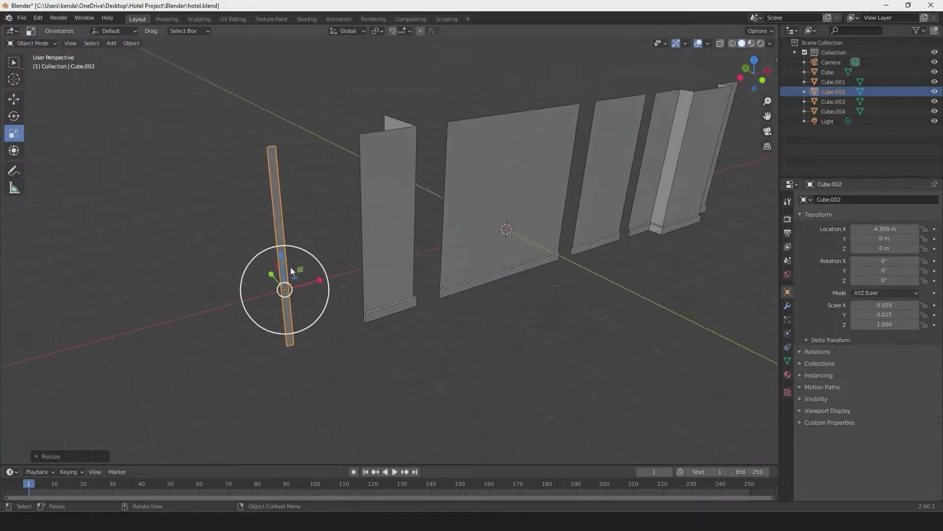
pyautogui.scroll(4, 290, 266)
# - Enter Edit Mode on Cube.002 and select the pillar's two vertical edges
pyautogui.press('Tab')
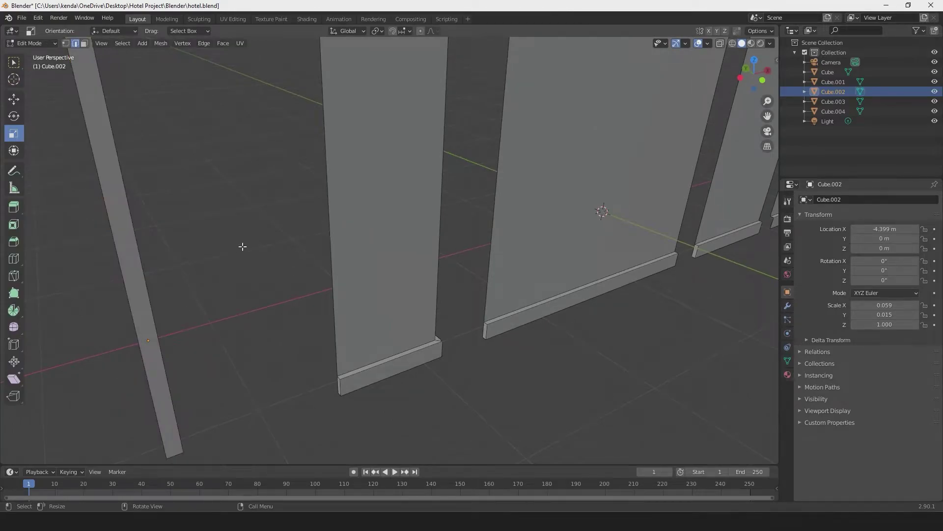
pyautogui.moveTo(242, 247); pyautogui.dragTo(276, 244, button='middle')
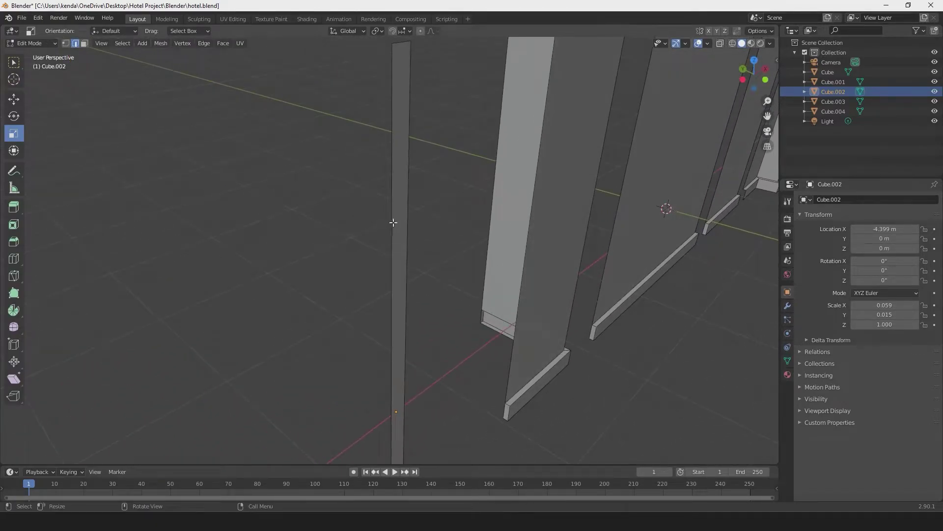
pyautogui.click(391, 227)
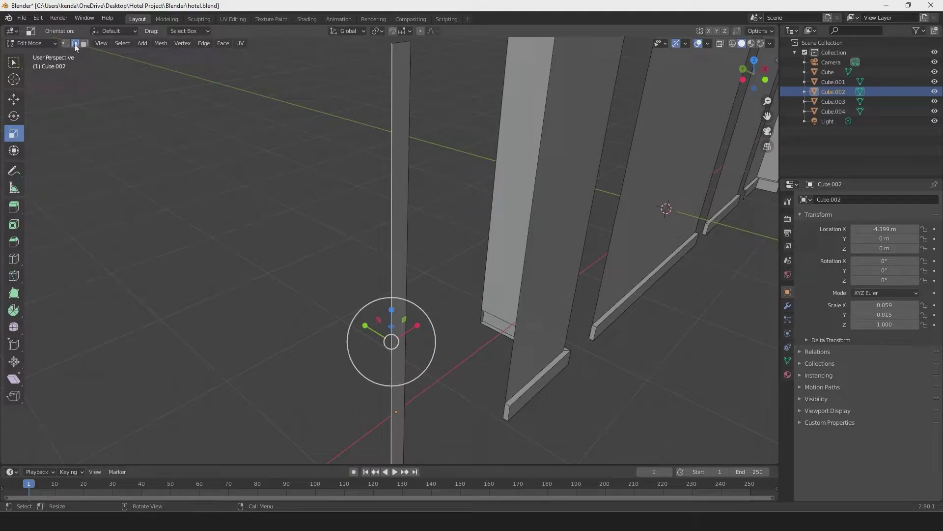
pyautogui.keyDown('shift'); pyautogui.click(406, 269); pyautogui.keyUp('shift')
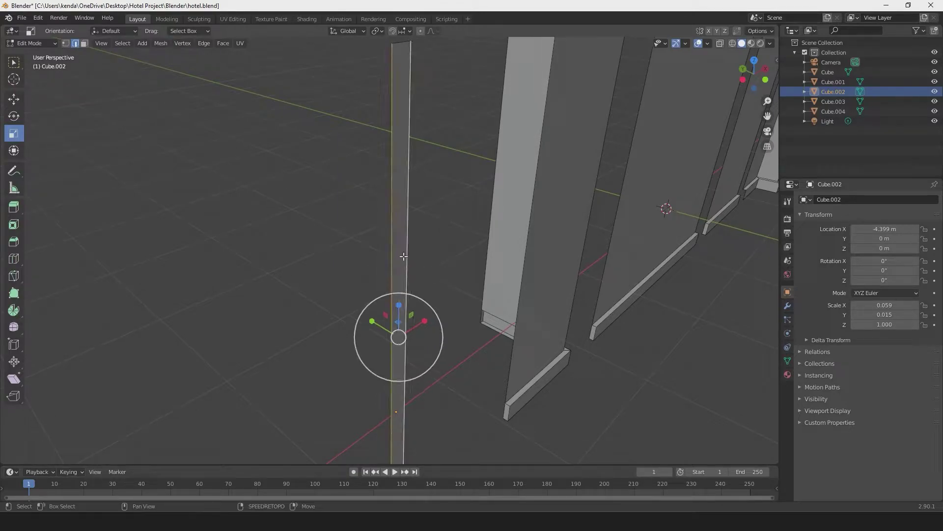
pyautogui.moveTo(384, 257); pyautogui.dragTo(370, 261, button='middle')
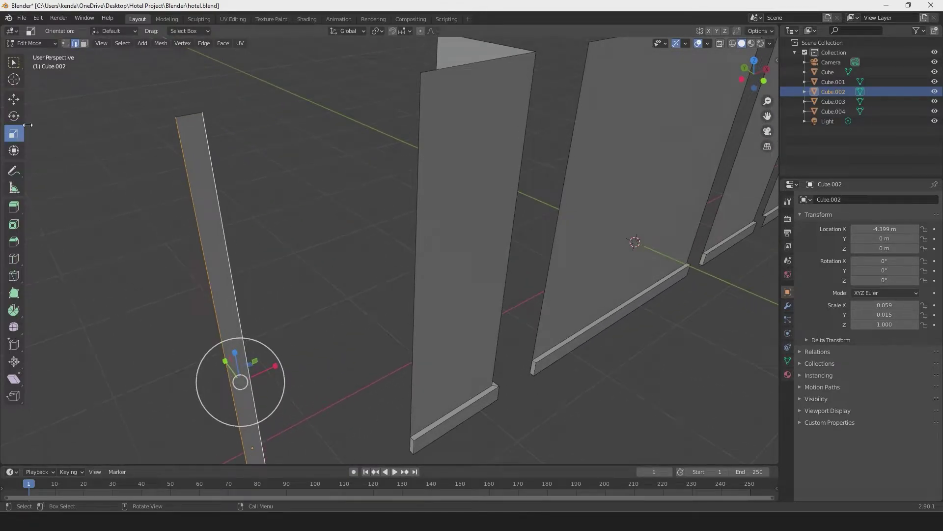
# - Move the two pillar edges about 0.03 m along Y, cancelling an accidental extrude
pyautogui.click(14, 100)
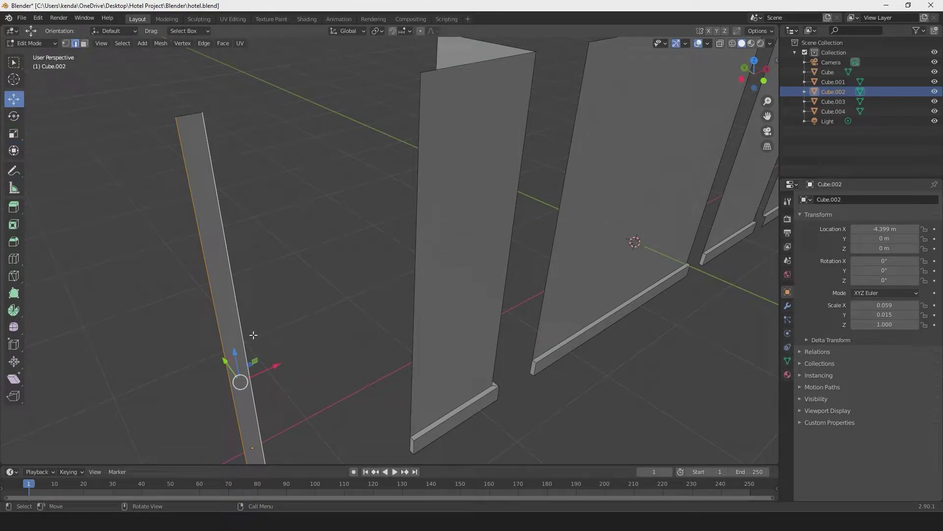
pyautogui.press('g')
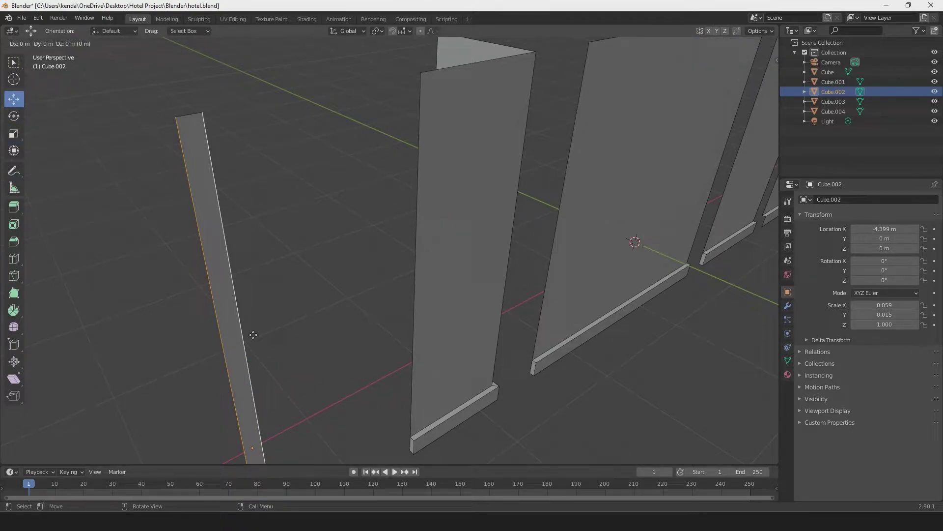
pyautogui.press('Escape')
pyautogui.press('Tab')
pyautogui.press('e')
pyautogui.press('Escape')
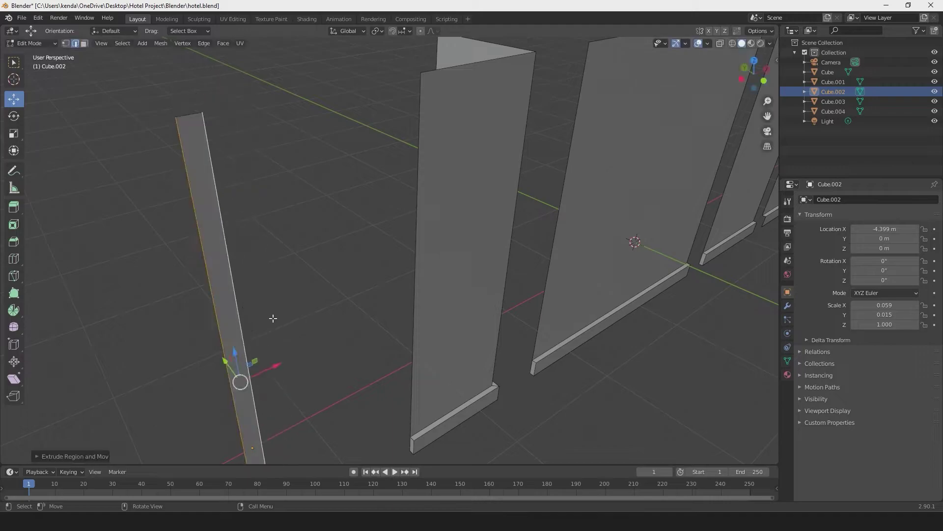
pyautogui.moveTo(262, 313); pyautogui.dragTo(361, 339, button='middle')
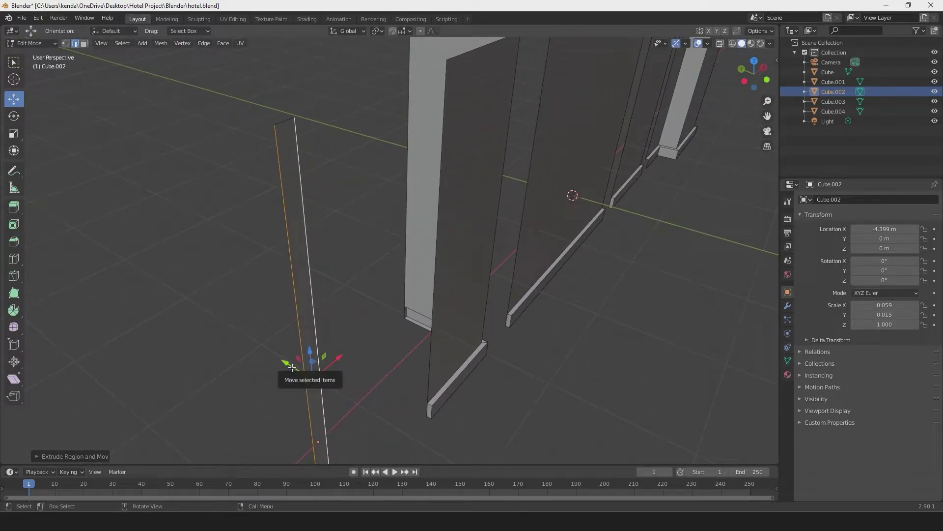
pyautogui.moveTo(292, 367); pyautogui.dragTo(287, 364)
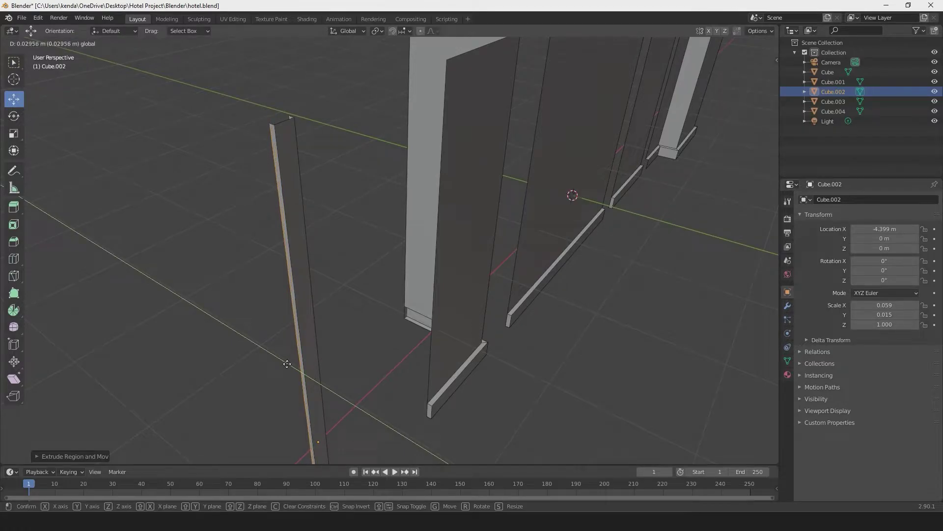
pyautogui.scroll(-3, 304, 311)
pyautogui.scroll(2, 309, 250)
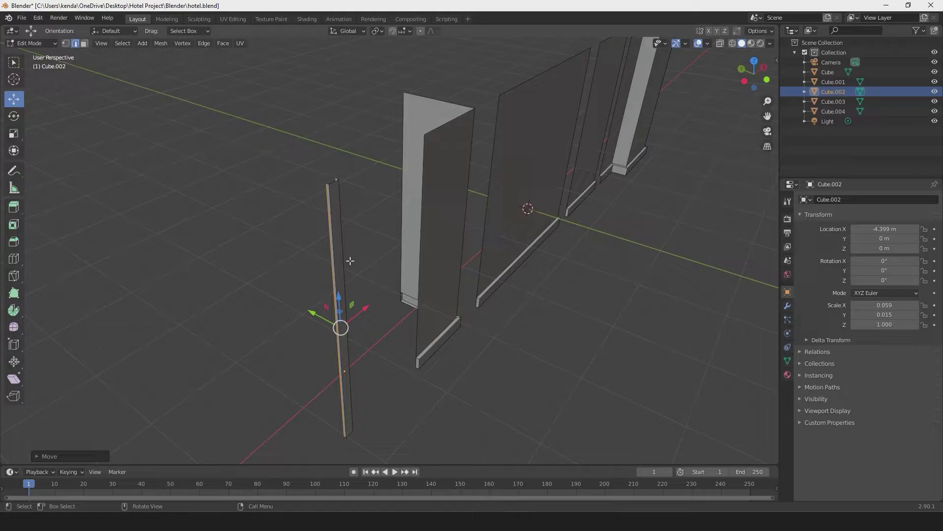
# - Return to Object Mode and view the whole row of wall panels
pyautogui.press('Tab')
pyautogui.moveTo(373, 273); pyautogui.dragTo(324, 268, button='middle')
pyautogui.scroll(2, 383, 227)
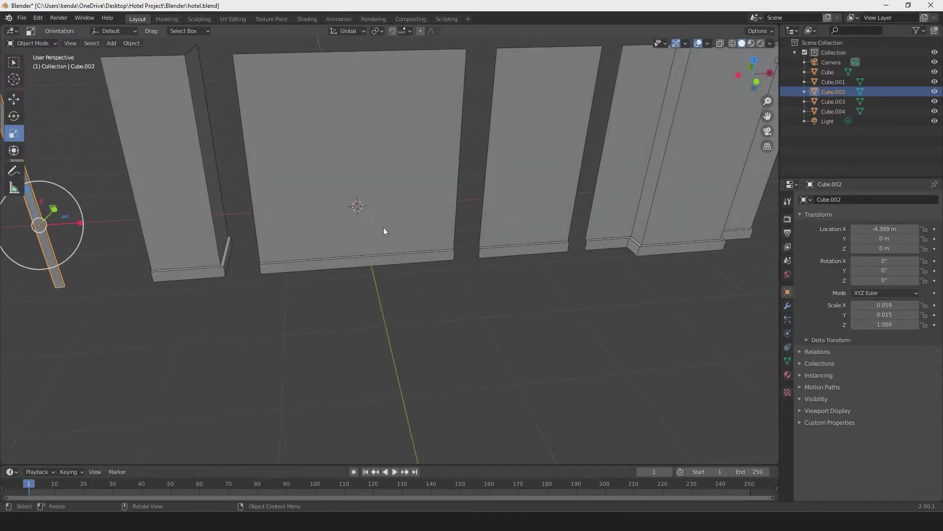
pyautogui.scroll(-4, 384, 231)
pyautogui.moveTo(375, 227); pyautogui.dragTo(279, 249, button='middle')
# - Duplicate the square Cube panel and move the copy along X to 8.54 m
pyautogui.click(288, 210)
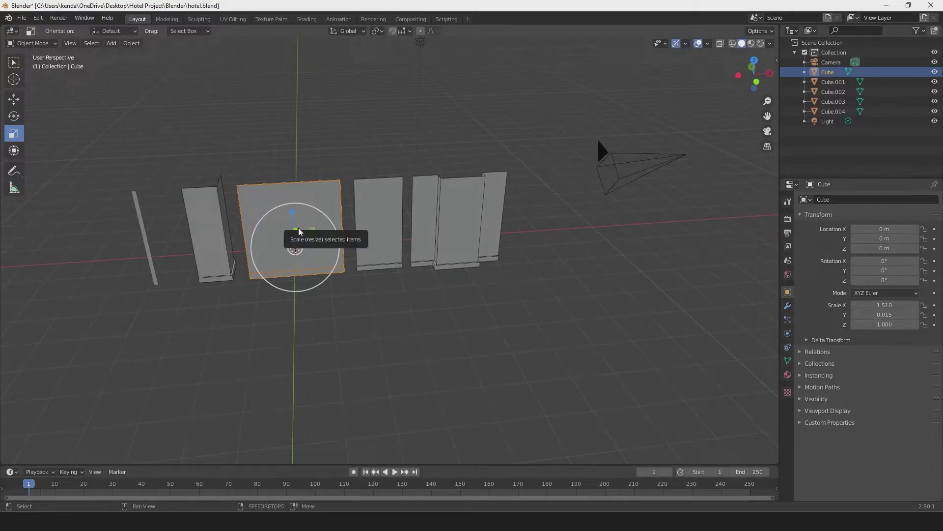
pyautogui.hotkey('shift', 'd')
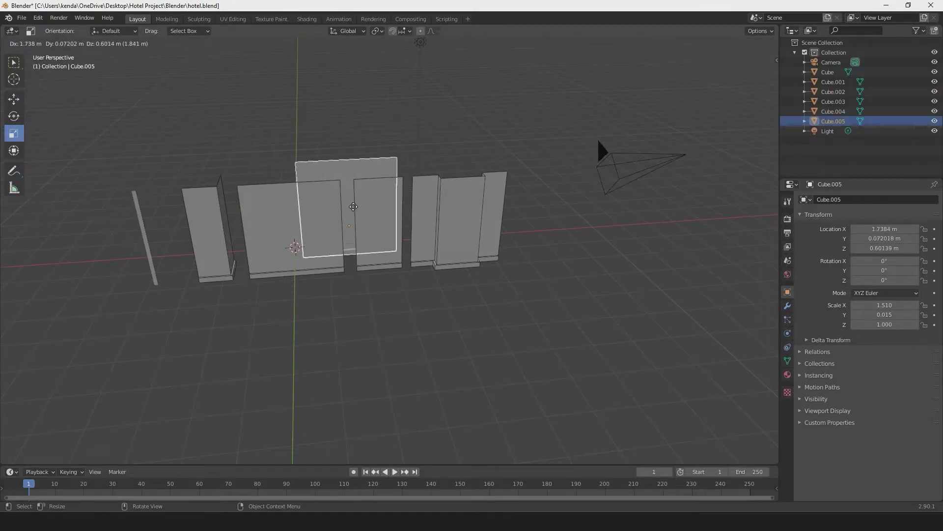
pyautogui.press('Escape')
pyautogui.click(13, 99)
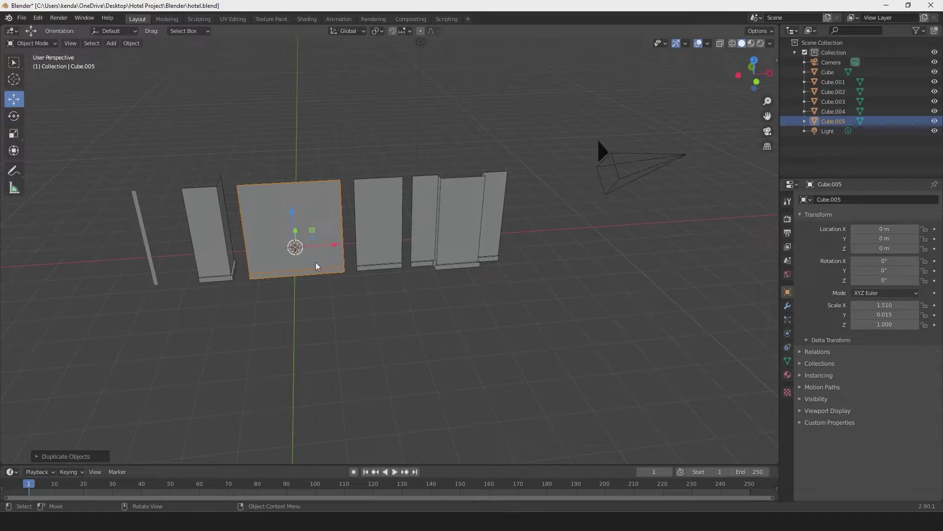
pyautogui.moveTo(320, 249); pyautogui.dragTo(580, 239)
pyautogui.moveTo(579, 239); pyautogui.dragTo(294, 251, button='middle')
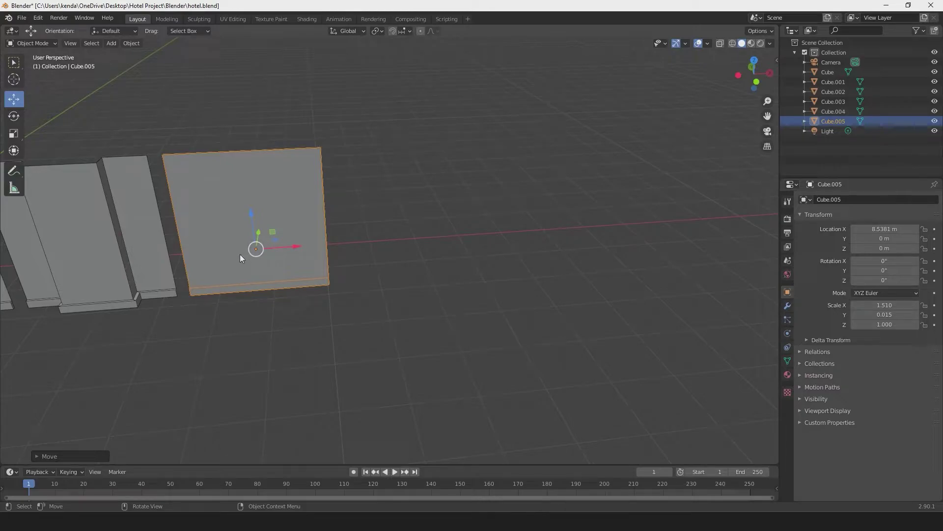
# - Duplicate Cube.005 and slide the new Cube.006 along X to about 11.96 m
pyautogui.hotkey('shift', 'd')
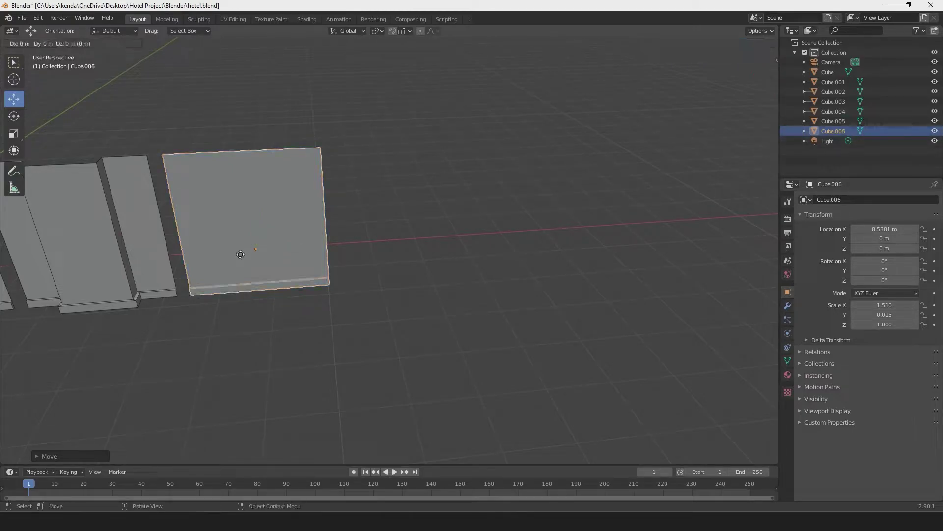
pyautogui.rightClick(276, 248)
pyautogui.moveTo(279, 248); pyautogui.dragTo(436, 249)
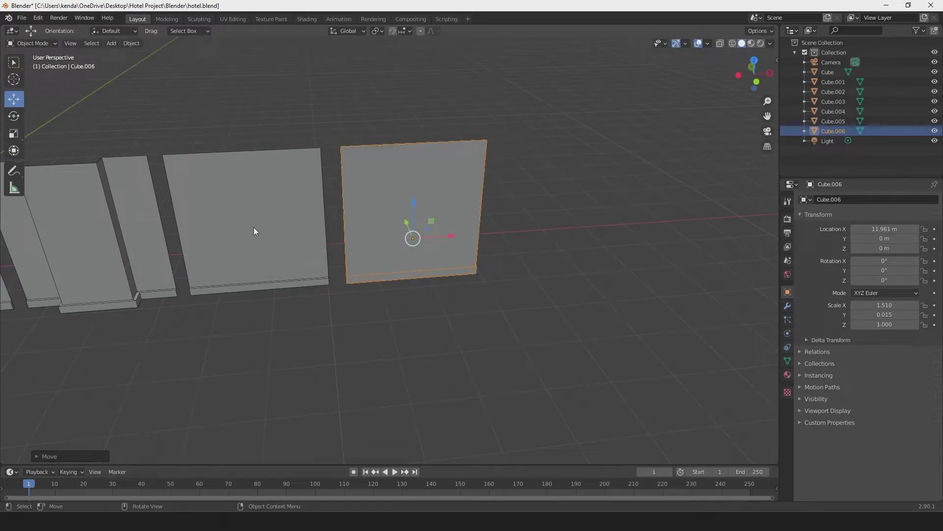
pyautogui.scroll(3, 412, 233)
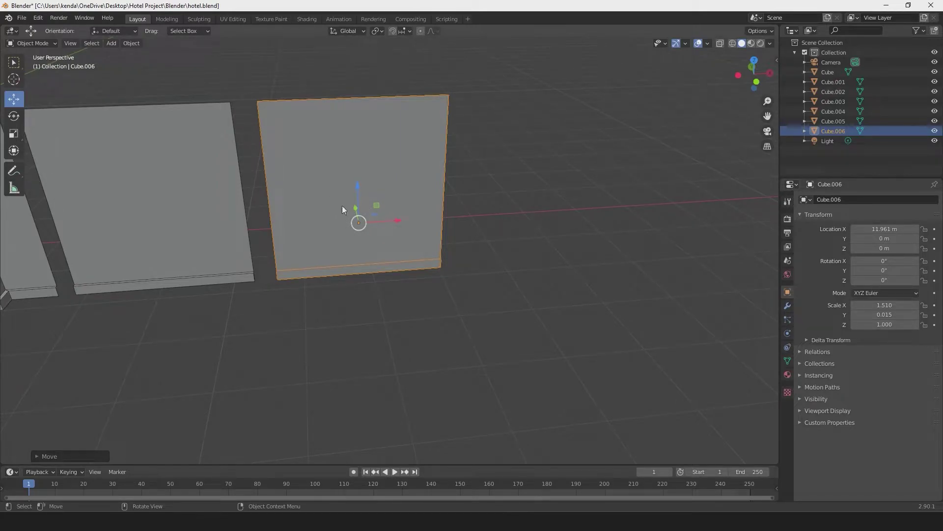
# - Inset Cube.006's front face in face select mode to frame a window
pyautogui.press('Tab')
pyautogui.hotkey('alt', 'a')
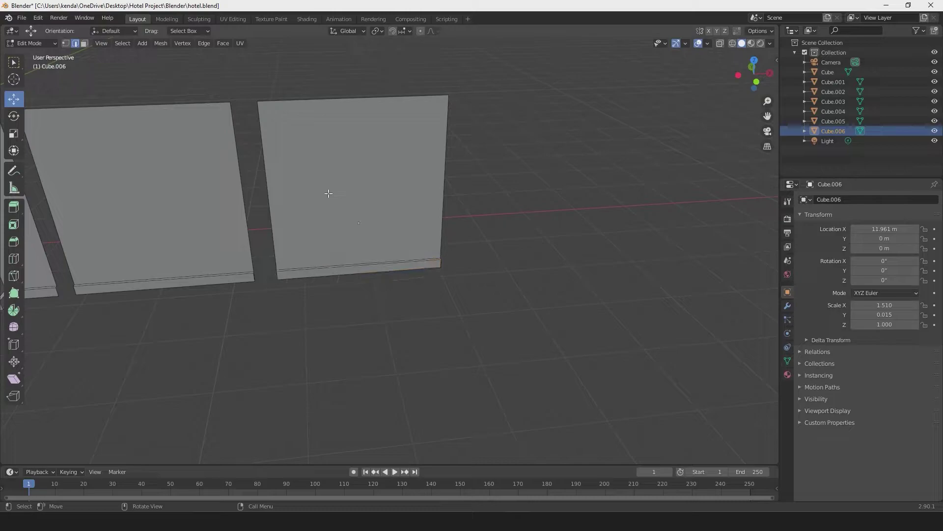
pyautogui.click(84, 43)
pyautogui.click(354, 186)
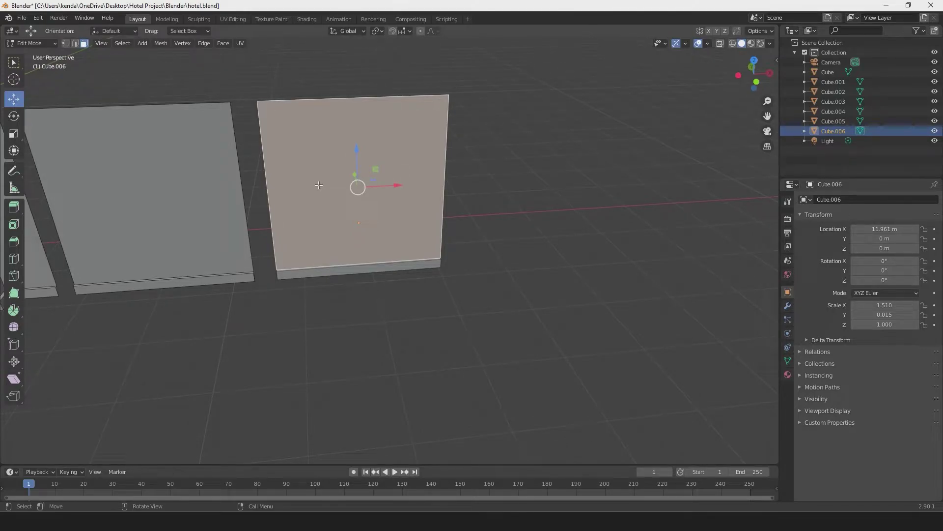
pyautogui.press('i')
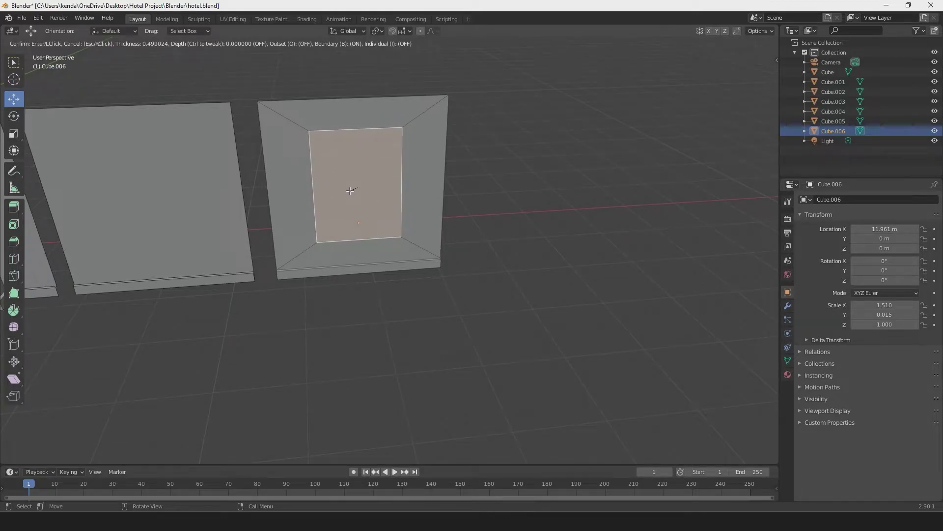
pyautogui.click(350, 190)
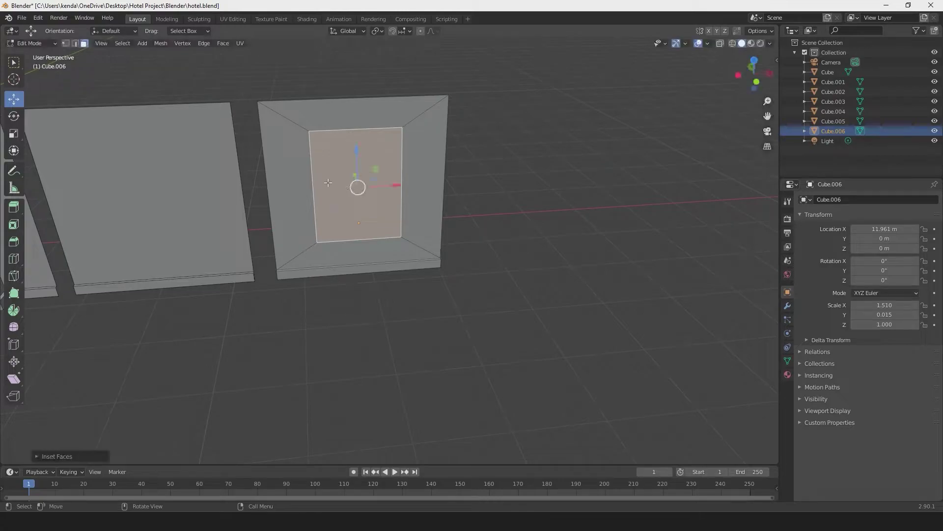
# - Scale the inner face vertically to about 0.86
pyautogui.click(14, 135)
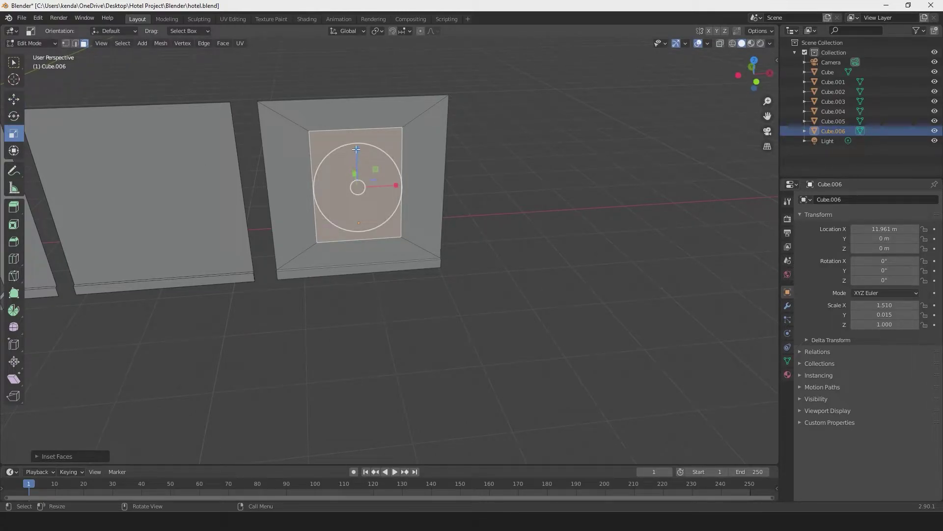
pyautogui.moveTo(356, 154); pyautogui.dragTo(356, 156)
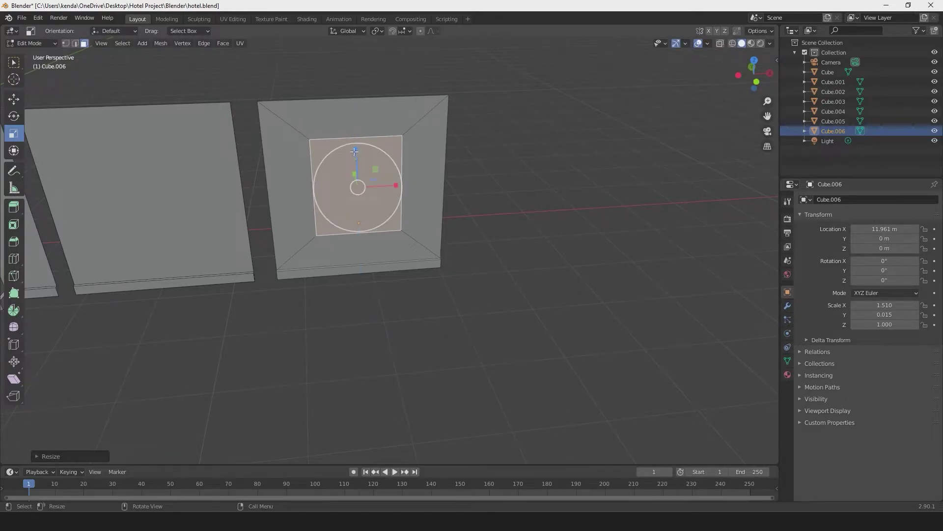
pyautogui.click(13, 99)
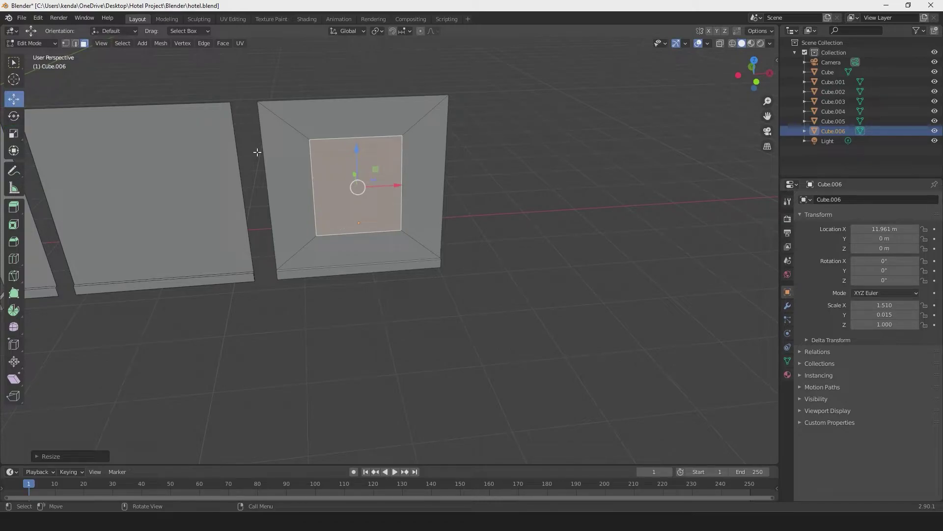
# - Raise the window face about 0.23 m, then drop its bottom edge about 0.28 m
pyautogui.moveTo(359, 168); pyautogui.dragTo(356, 153)
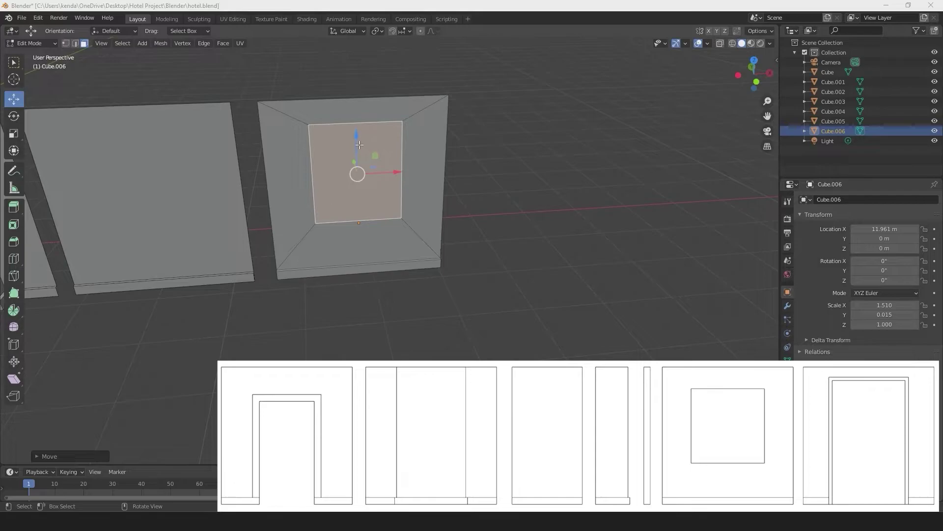
pyautogui.moveTo(359, 145); pyautogui.dragTo(359, 148)
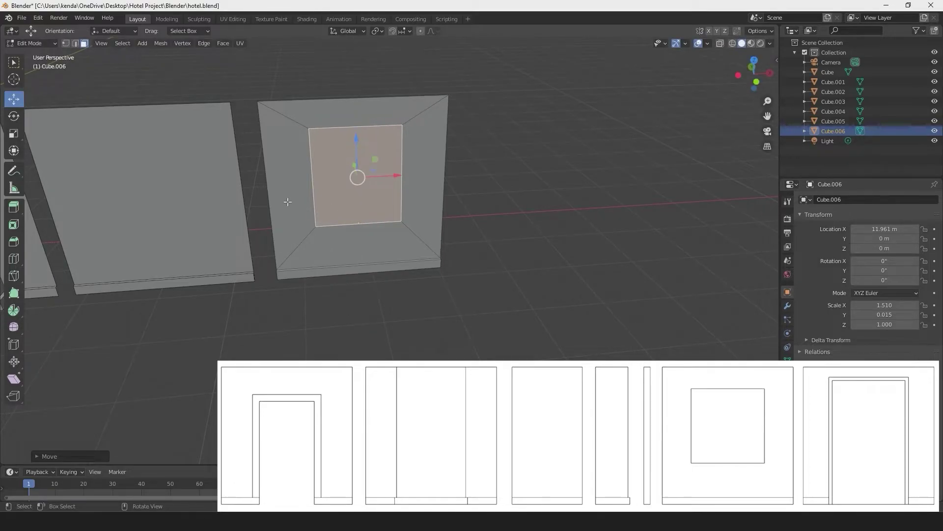
pyautogui.click(74, 43)
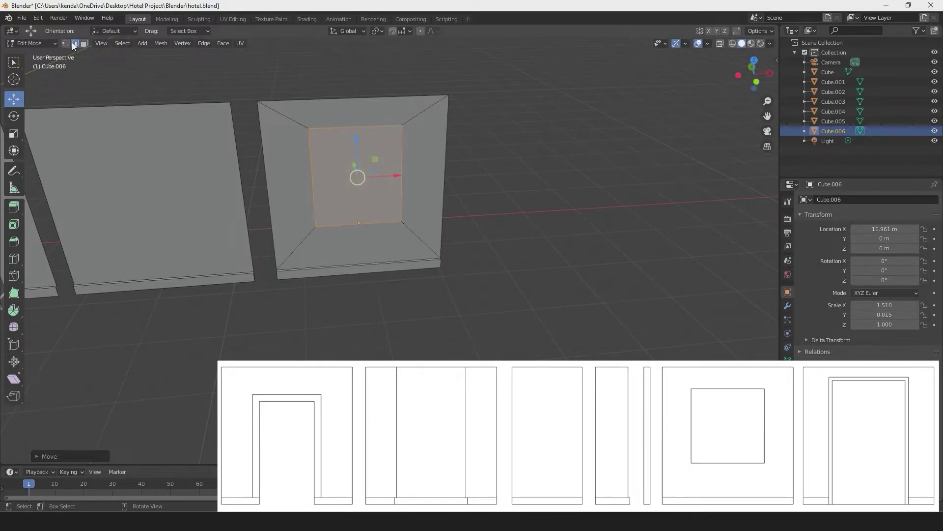
pyautogui.click(358, 223)
pyautogui.press('z')
pyautogui.moveTo(358, 221); pyautogui.dragTo(358, 201)
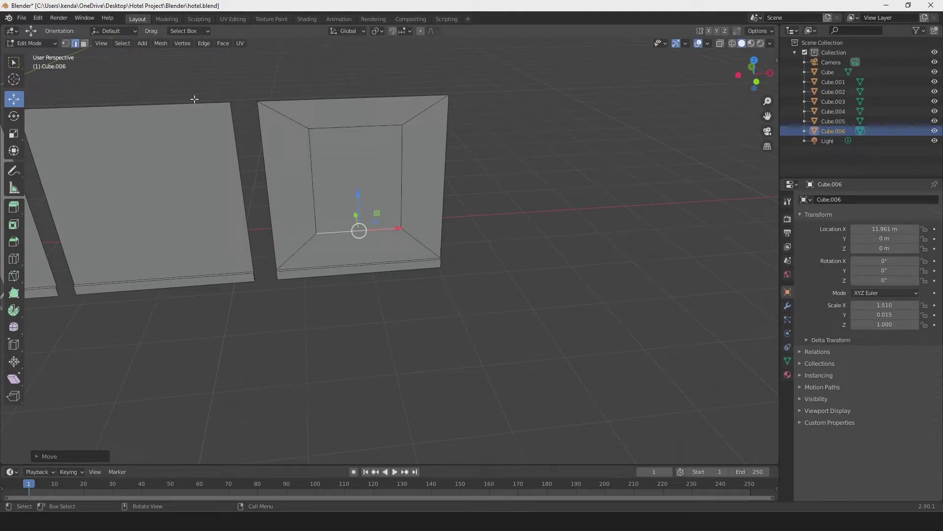
# - Select the inner window face and extrude it inward
pyautogui.click(84, 44)
pyautogui.click(363, 187)
pyautogui.moveTo(364, 187); pyautogui.dragTo(406, 223, button='middle')
pyautogui.scroll(4, 416, 210)
pyautogui.scroll(2, 415, 210)
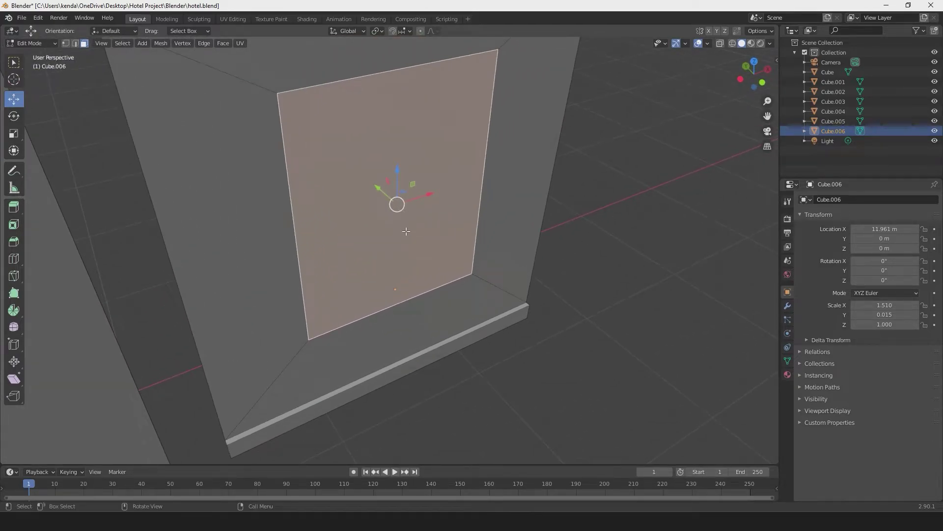
pyautogui.press('e')
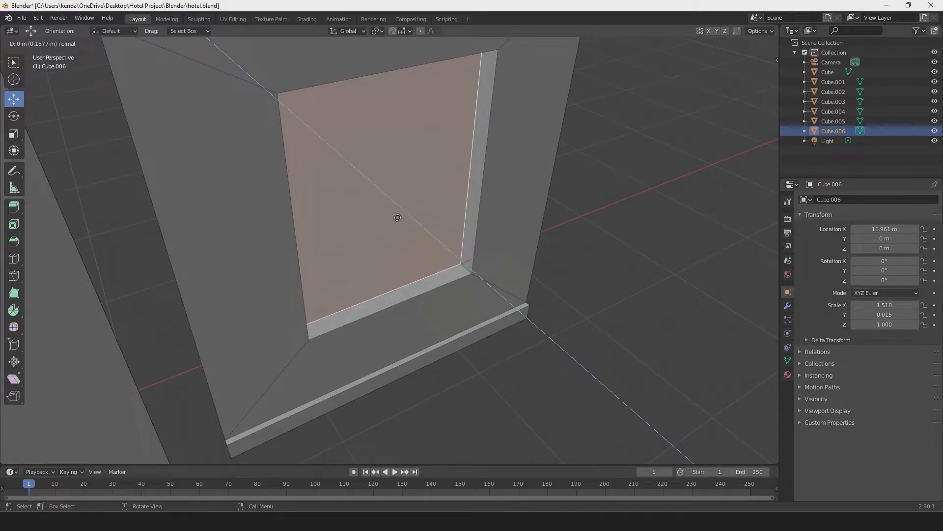
pyautogui.click(397, 217)
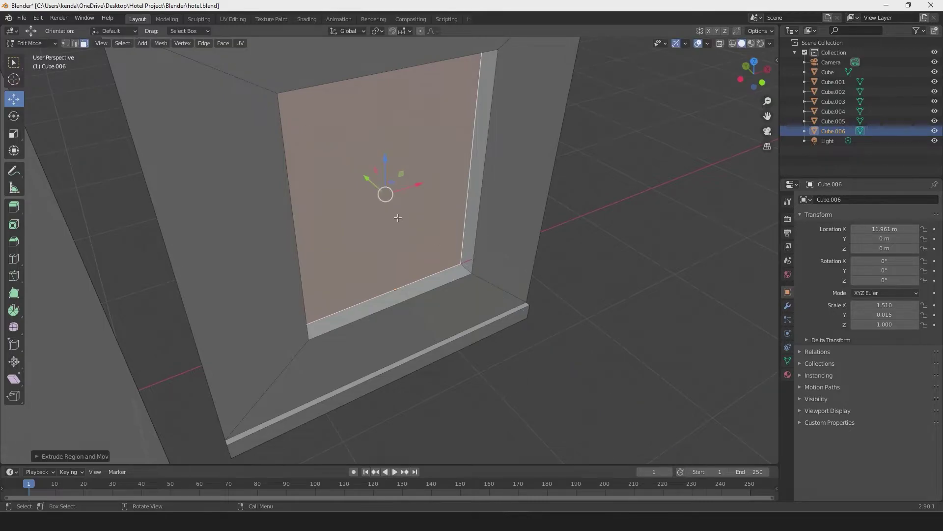
# - Delete the window pane face
pyautogui.scroll(-5, 386, 194)
pyautogui.scroll(3, 388, 201)
pyautogui.scroll(2, 390, 209)
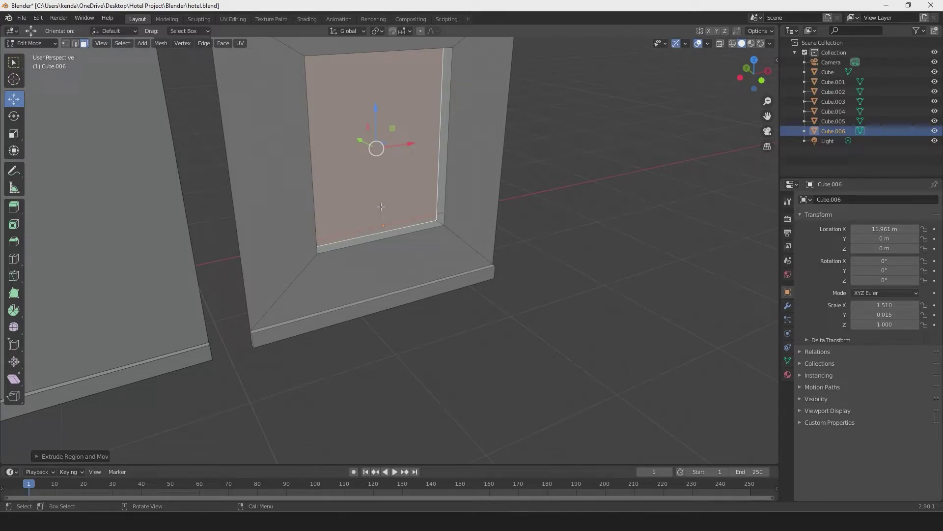
pyautogui.press('x')
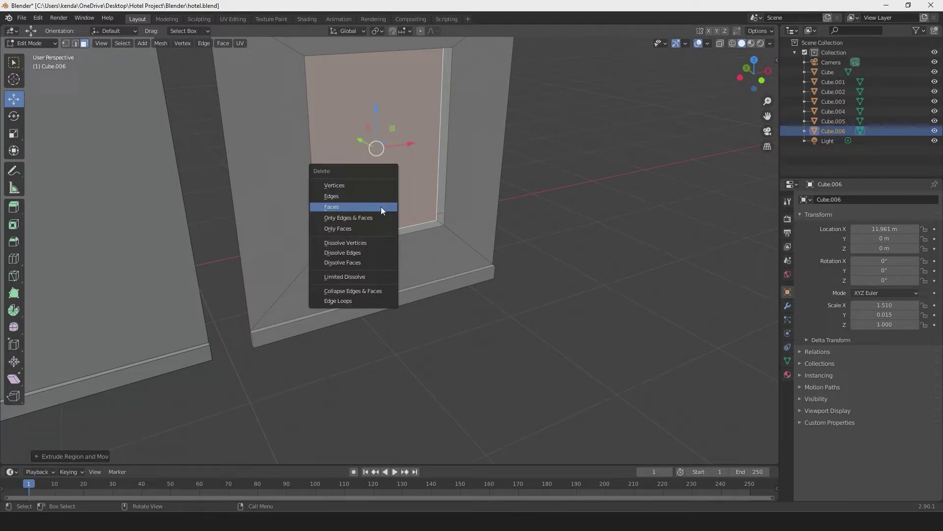
pyautogui.click(381, 207)
# - Delete the sill's end faces to open the window hole, then return to Object Mode
pyautogui.scroll(3, 396, 264)
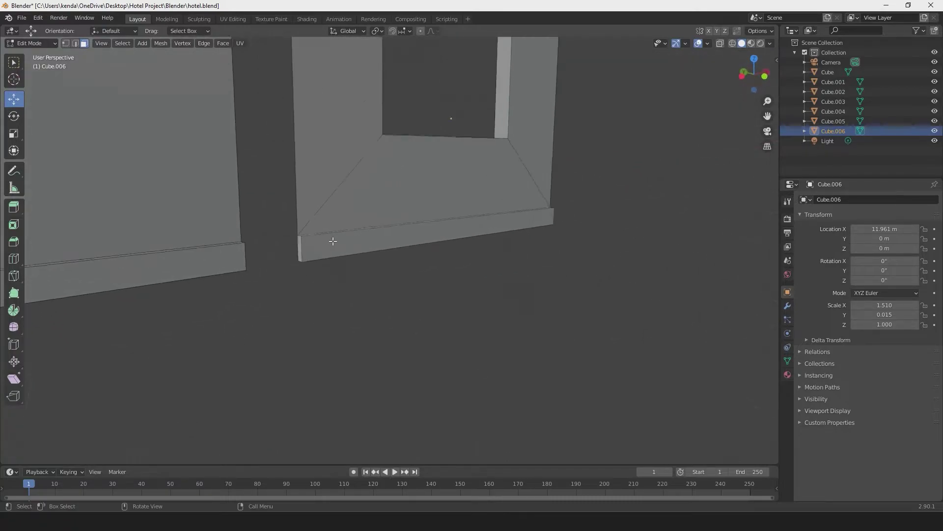
pyautogui.scroll(3, 333, 241)
pyautogui.keyDown('shift'); pyautogui.moveTo(289, 238); pyautogui.dragTo(337, 259, button='middle'); pyautogui.keyUp('shift')
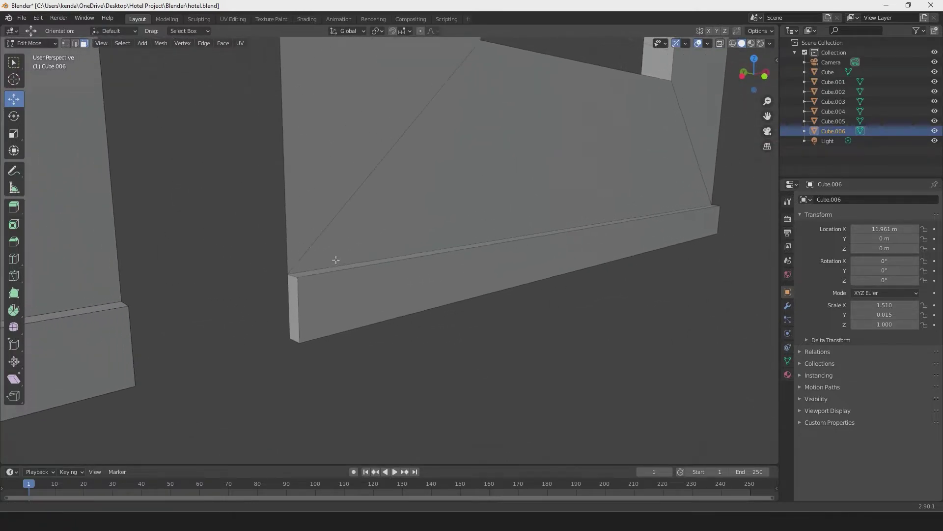
pyautogui.click(303, 290)
pyautogui.moveTo(482, 261); pyautogui.dragTo(243, 196, button='middle')
pyautogui.click(288, 301)
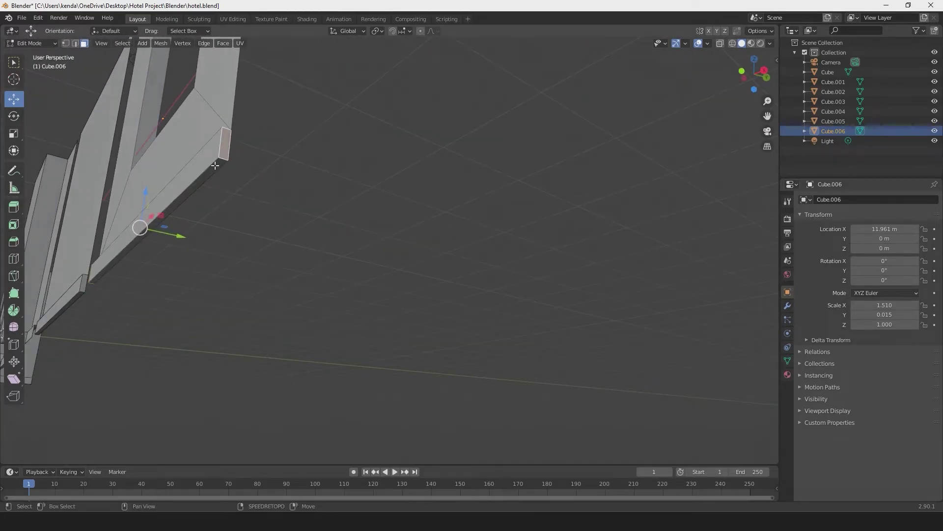
pyautogui.moveTo(215, 166); pyautogui.dragTo(320, 207, button='middle')
pyautogui.press('x')
pyautogui.click(220, 213)
pyautogui.moveTo(350, 306); pyautogui.dragTo(392, 285, button='middle')
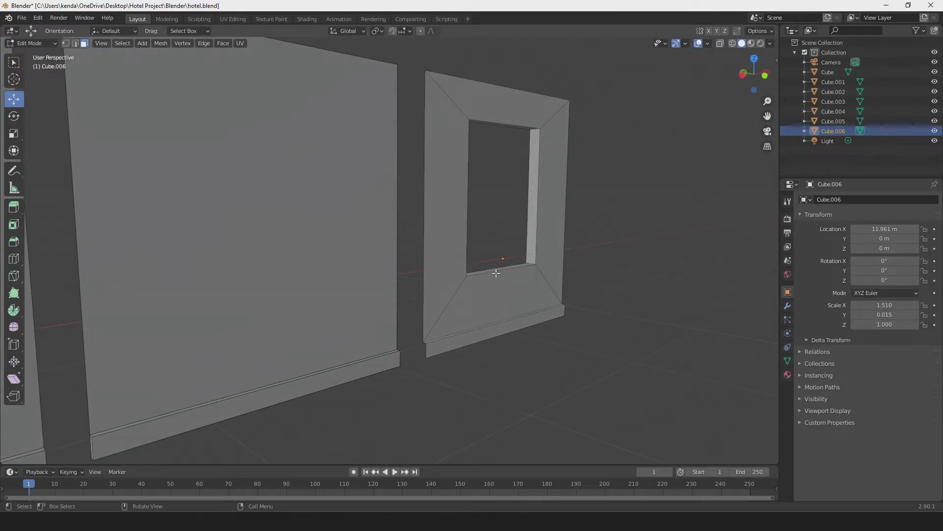
pyautogui.press('Tab')
# - Select the plain Cube.005 panel beside the window and frame it in front orthographic view
pyautogui.scroll(-3, 475, 281)
pyautogui.moveTo(475, 281); pyautogui.dragTo(360, 280, button='middle')
pyautogui.click(291, 303)
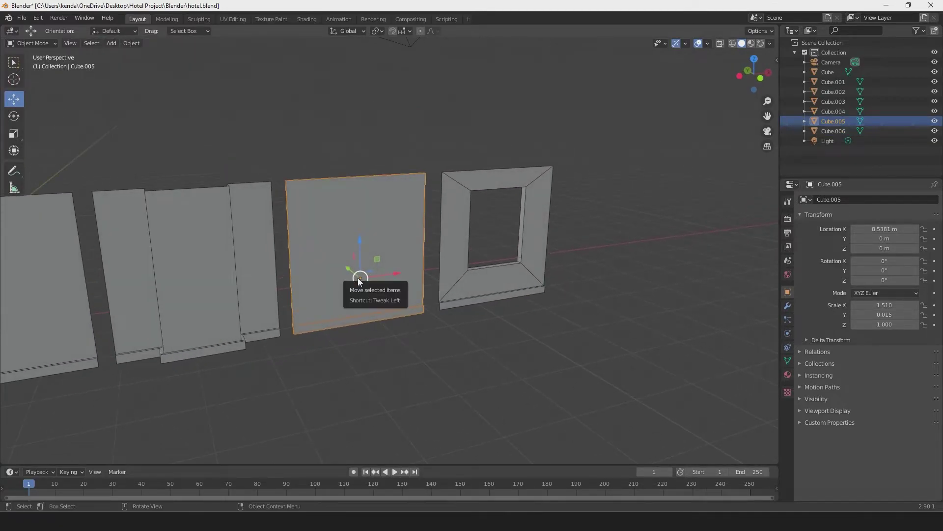
pyautogui.moveTo(361, 278); pyautogui.dragTo(337, 279, button='middle')
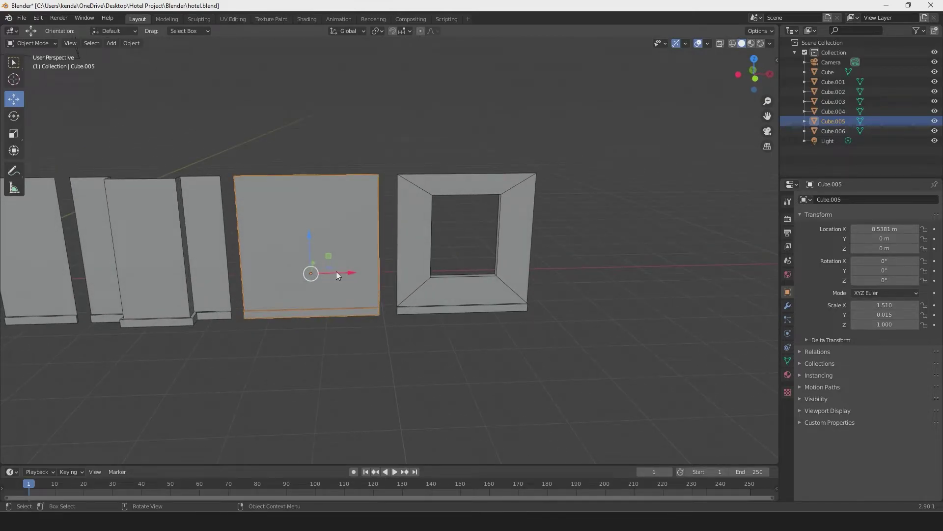
pyautogui.press('KP_1')
pyautogui.scroll(5, 337, 256)
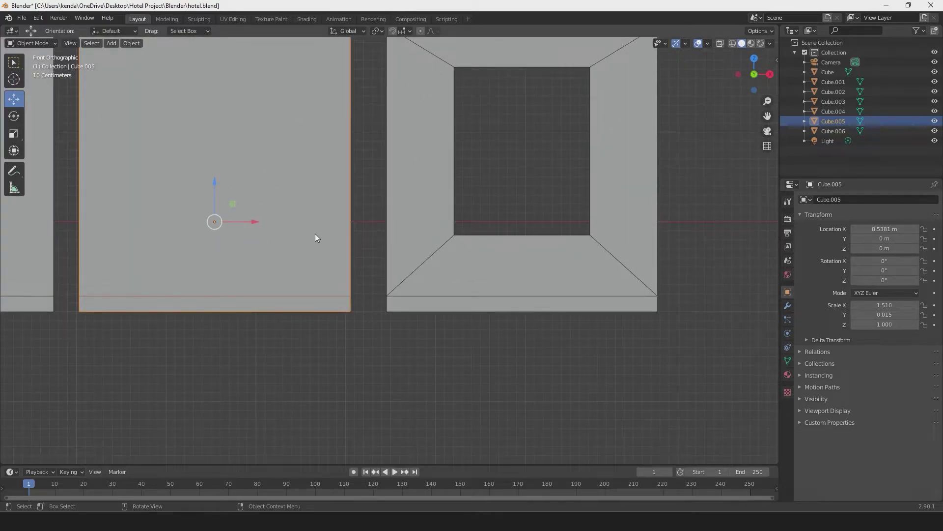
pyautogui.keyDown('shift'); pyautogui.moveTo(314, 233); pyautogui.dragTo(443, 329, button='middle'); pyautogui.keyUp('shift')
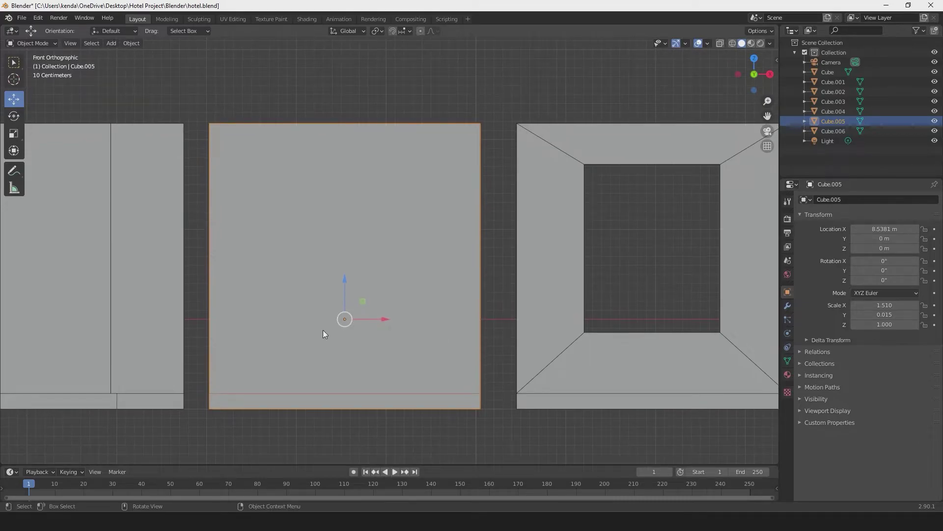
pyautogui.click(427, 114)
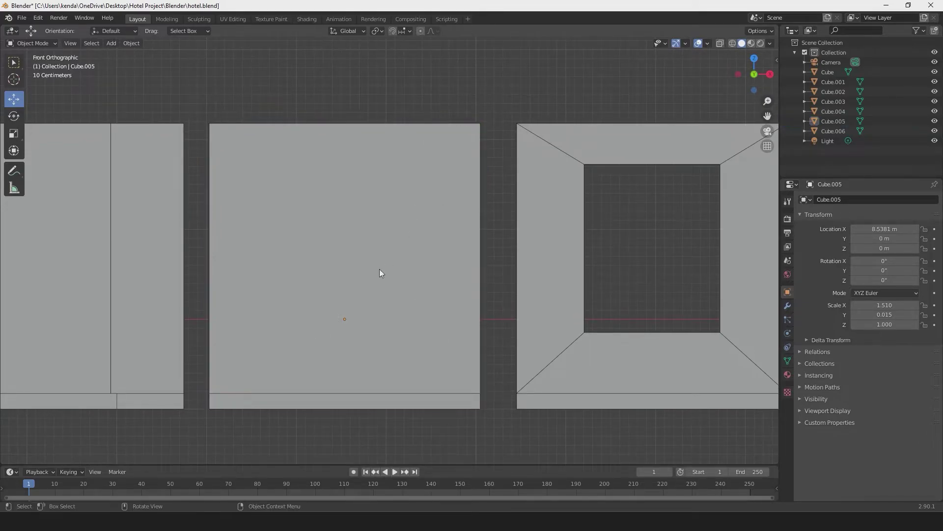
pyautogui.click(364, 289)
# - In Edit Mode, add two centred vertical edge loops across the plain wall Cube.005
pyautogui.press('Tab')
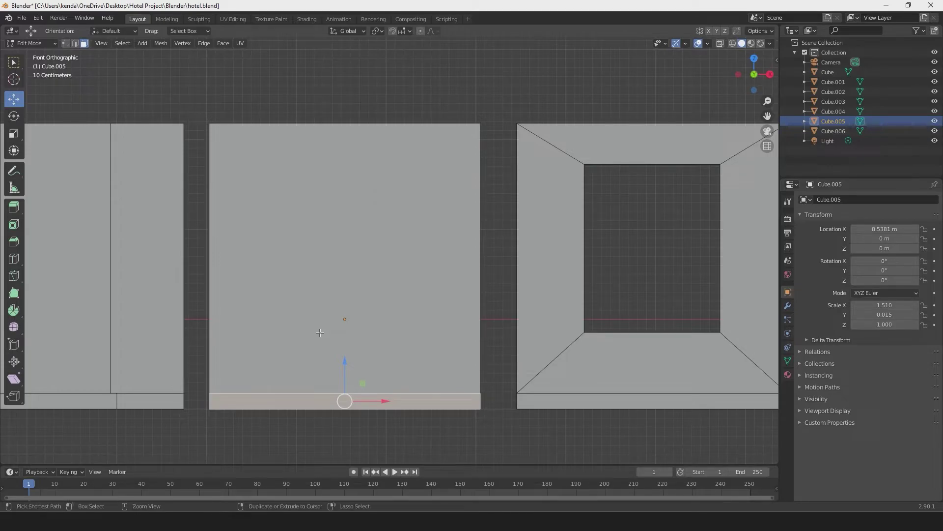
pyautogui.hotkey('ctrl', 'r')
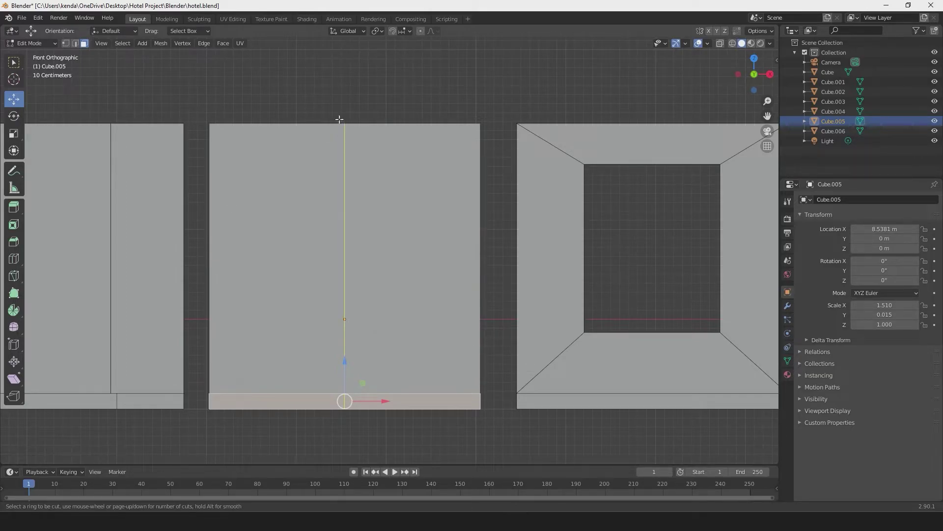
pyautogui.scroll(1, 342, 121)
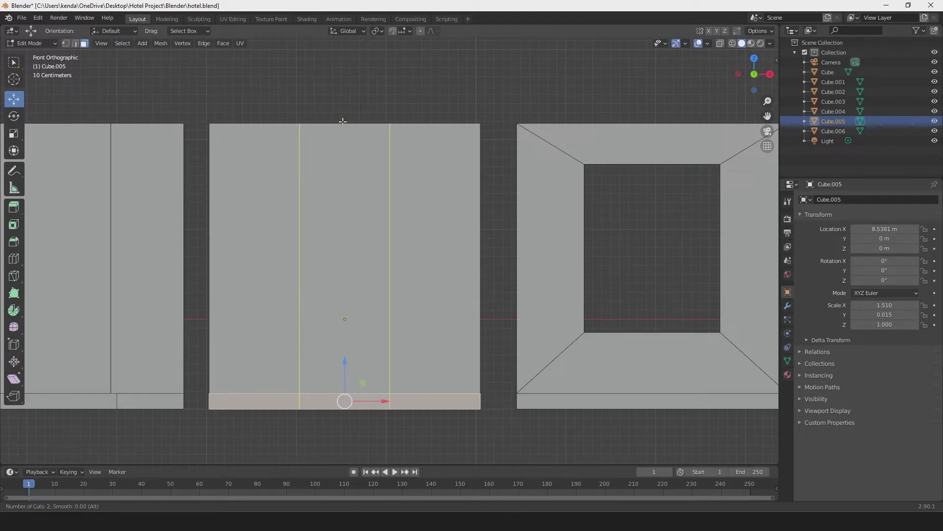
pyautogui.click(342, 121)
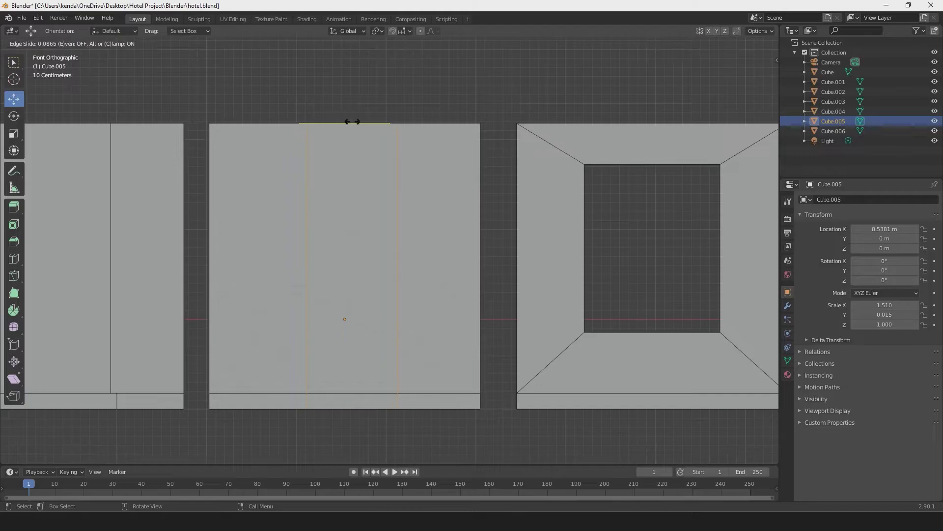
pyautogui.rightClick(341, 128)
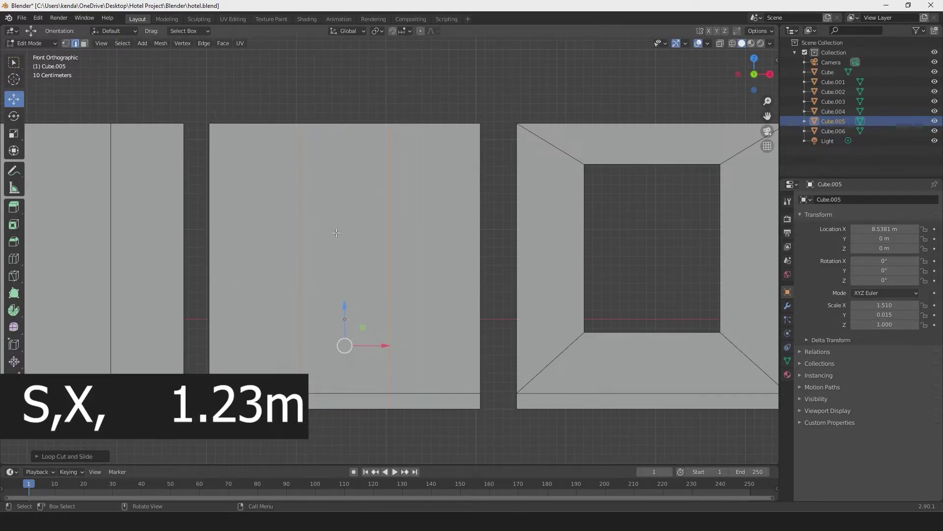
# - Scale the two new loops apart along X by a factor of 1.23
pyautogui.press('s')
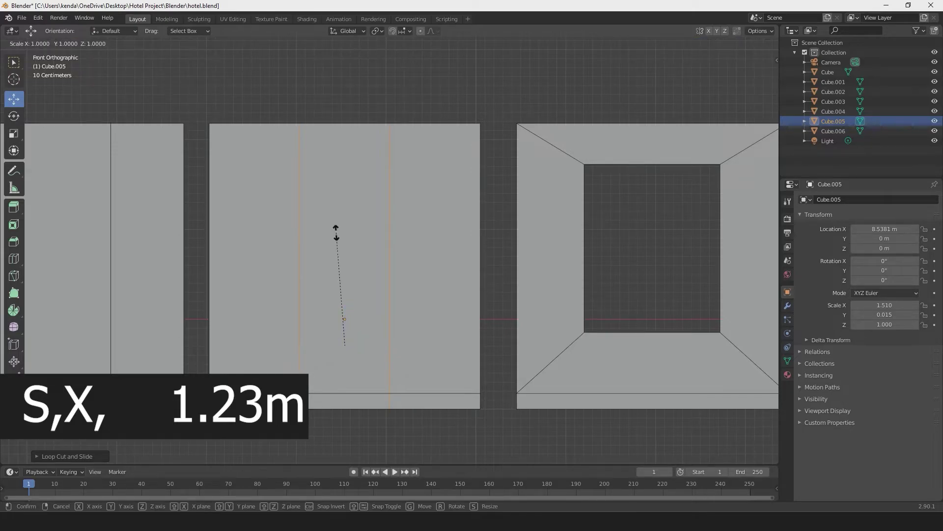
pyautogui.press('x')
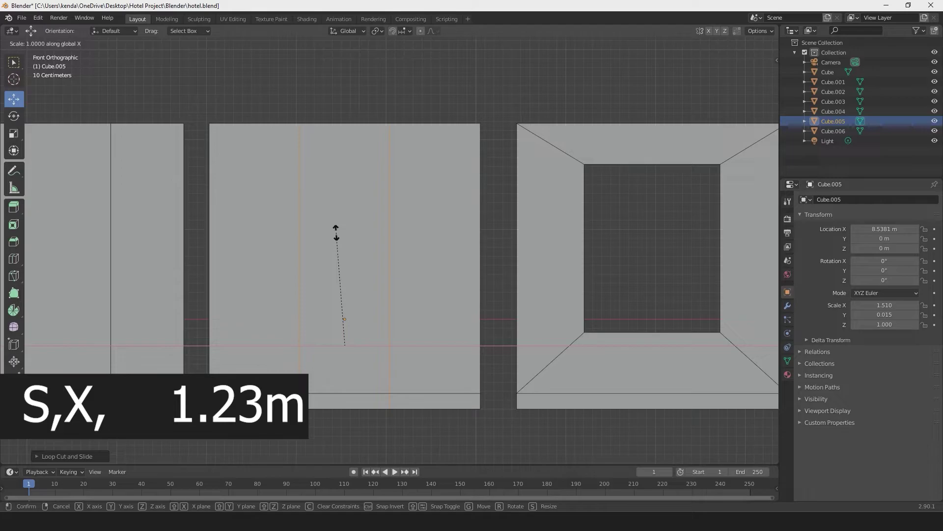
pyautogui.write('1.23')
pyautogui.press('Return')
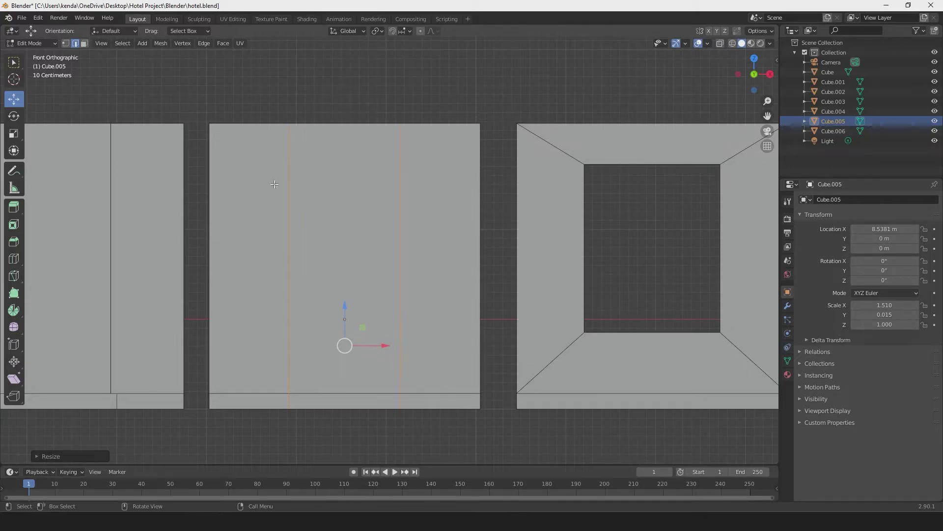
# - Cut a horizontal edge loop across Cube.005 and edge-slide it up by -0.4
pyautogui.press('ctrl')
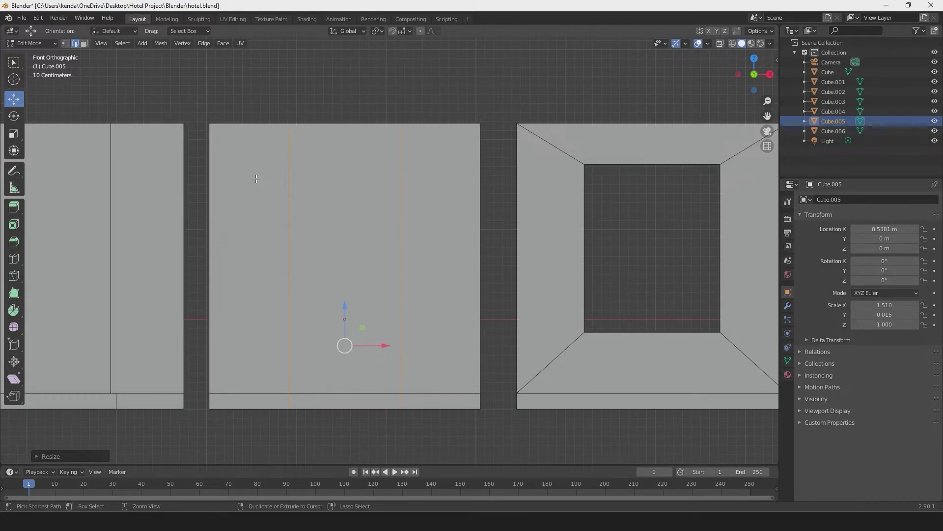
pyautogui.hotkey('ctrl', 'r')
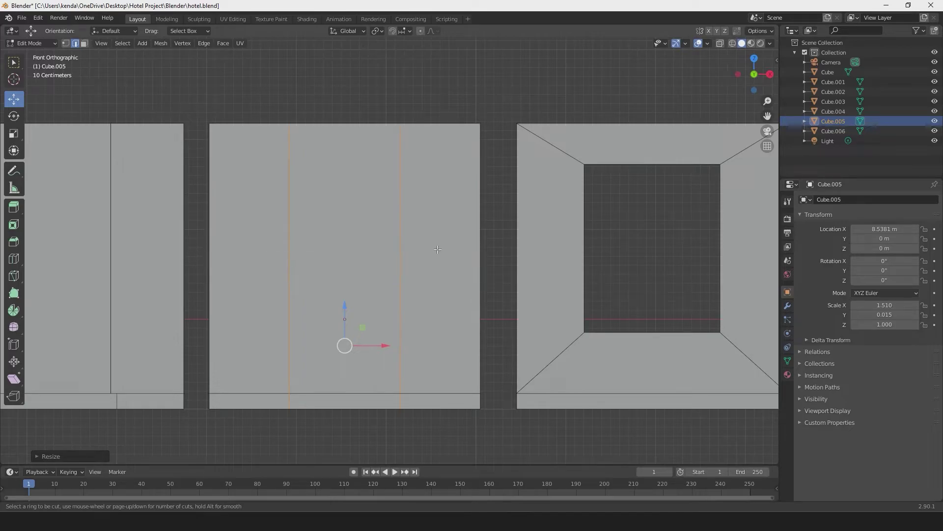
pyautogui.click(209, 259)
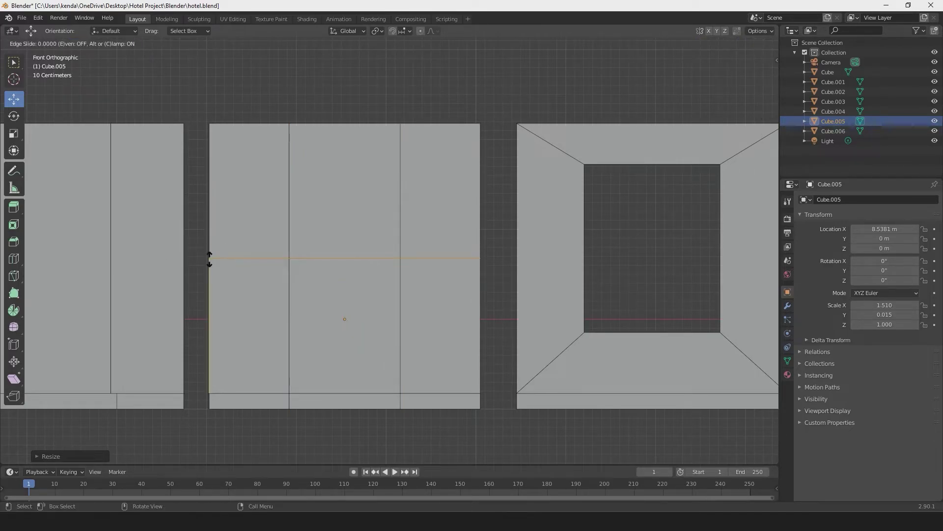
pyautogui.rightClick(209, 259)
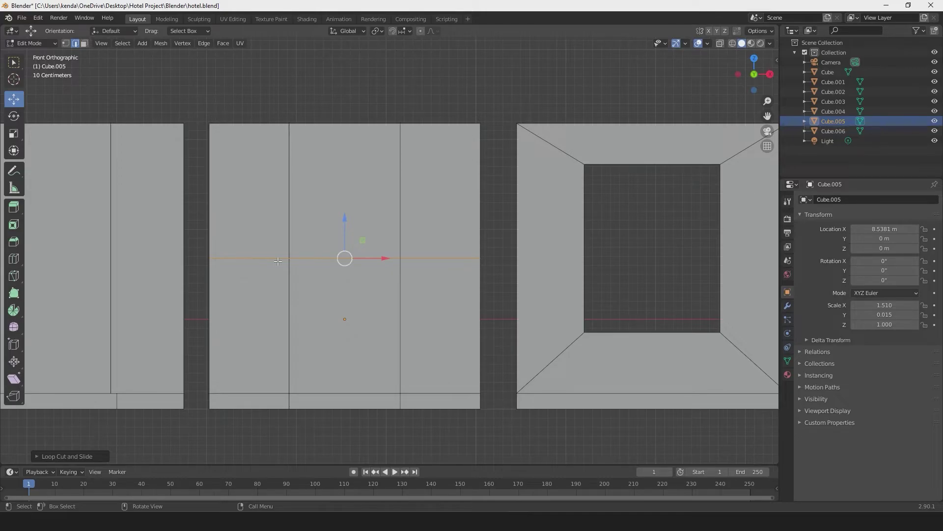
pyautogui.press('g')
pyautogui.press('g')
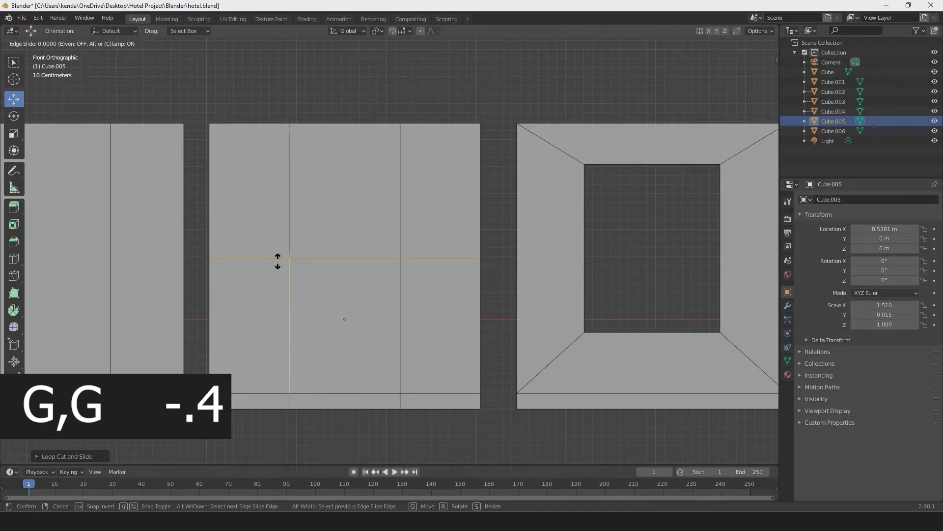
pyautogui.write('-.4')
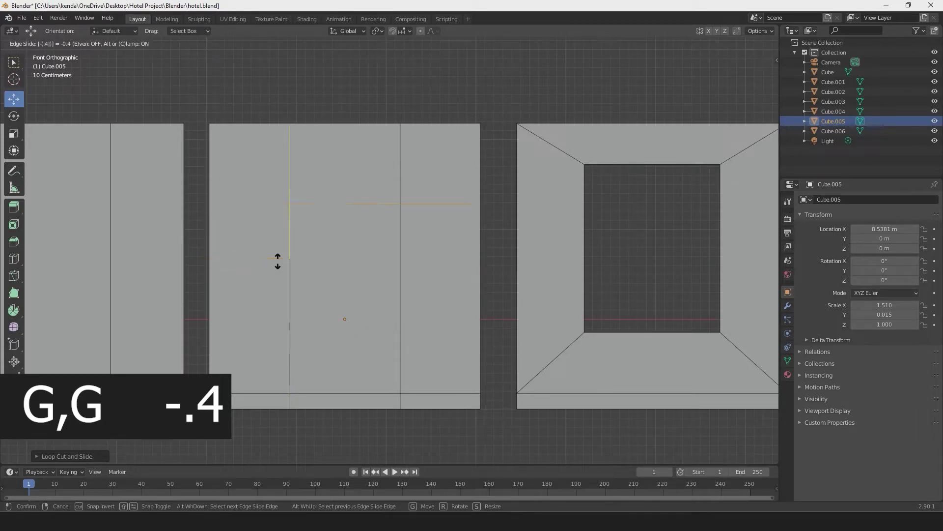
pyautogui.press('Return')
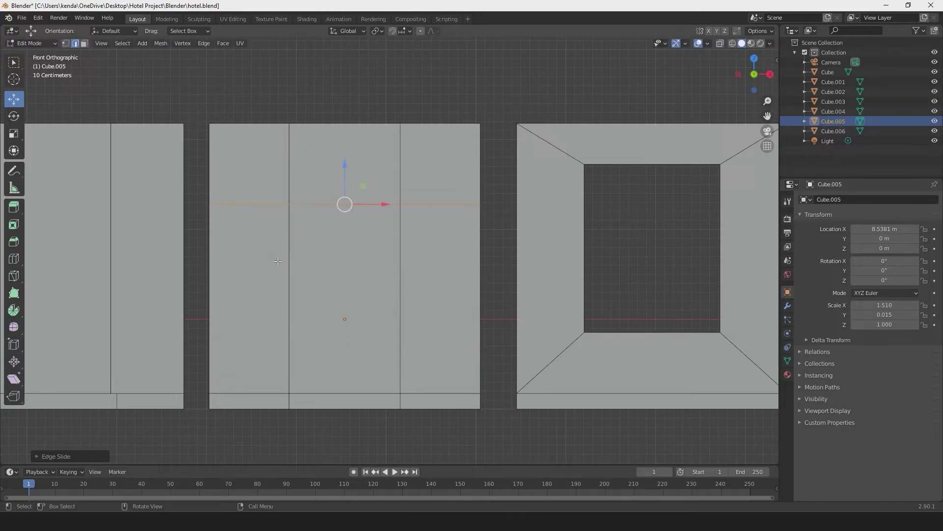
# - In face select mode, select the wall's lower middle faces and delete them to open a doorway
pyautogui.moveTo(245, 163); pyautogui.dragTo(298, 179, button='middle')
pyautogui.scroll(-2, 322, 223)
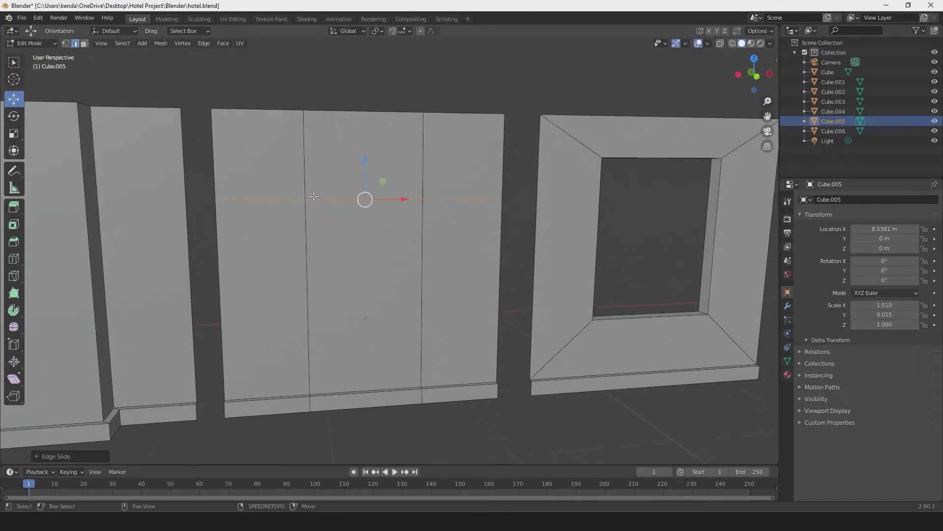
pyautogui.click(85, 43)
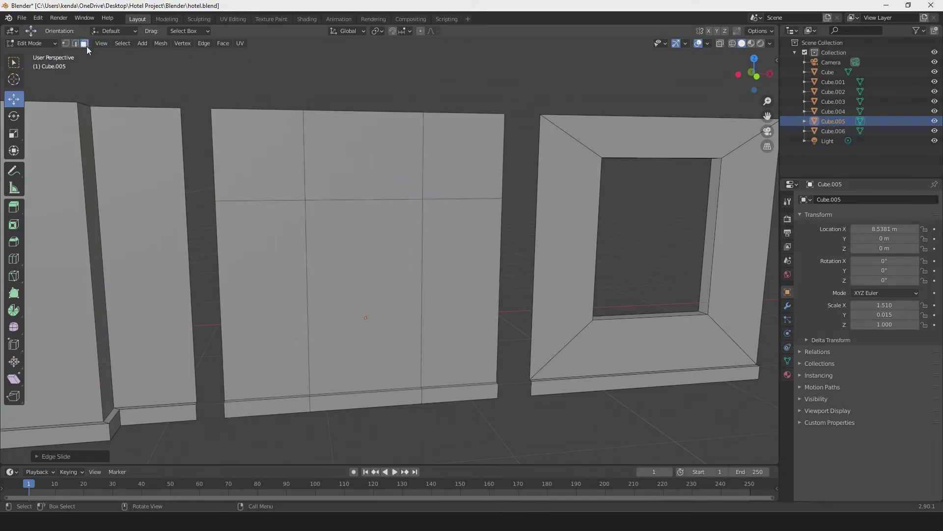
pyautogui.click(359, 278)
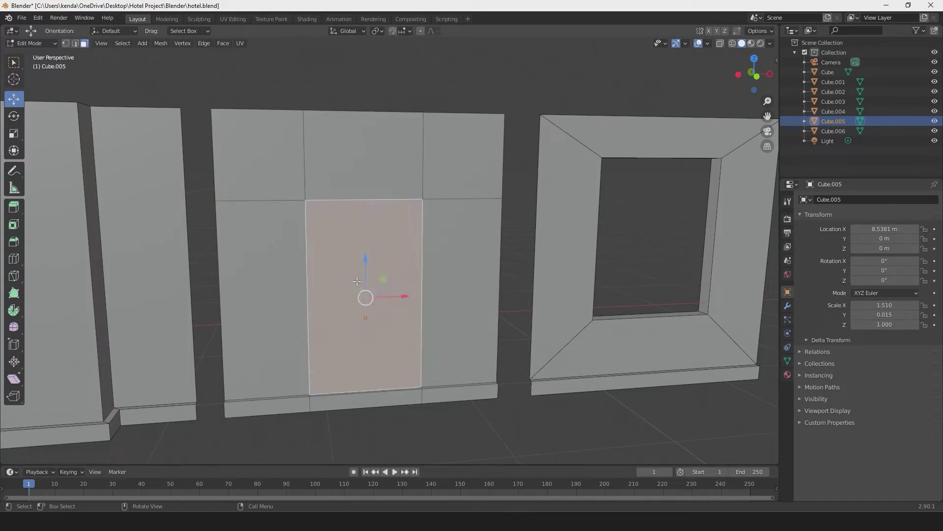
pyautogui.keyDown('shift'); pyautogui.moveTo(359, 438); pyautogui.dragTo(346, 372, button='middle'); pyautogui.keyUp('shift')
pyautogui.scroll(5, 354, 335)
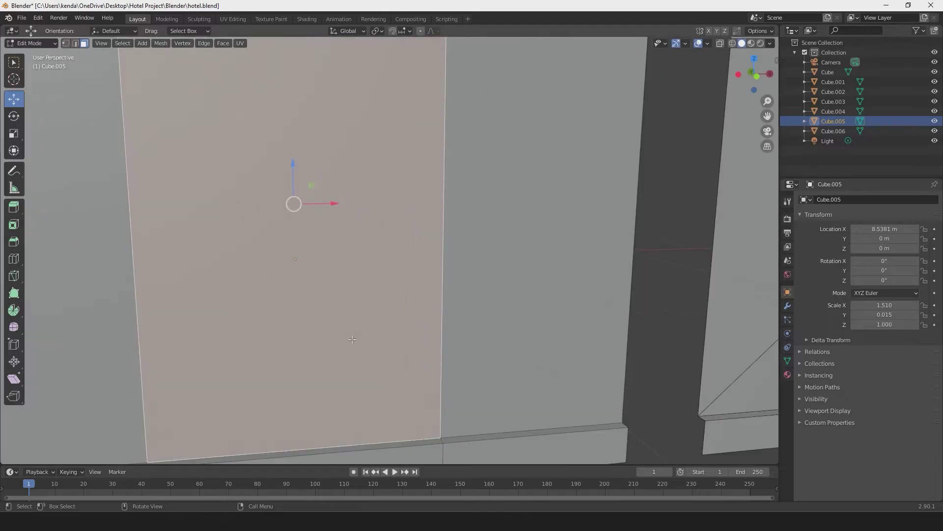
pyautogui.keyDown('shift'); pyautogui.moveTo(308, 407); pyautogui.dragTo(357, 295, button='middle'); pyautogui.keyUp('shift')
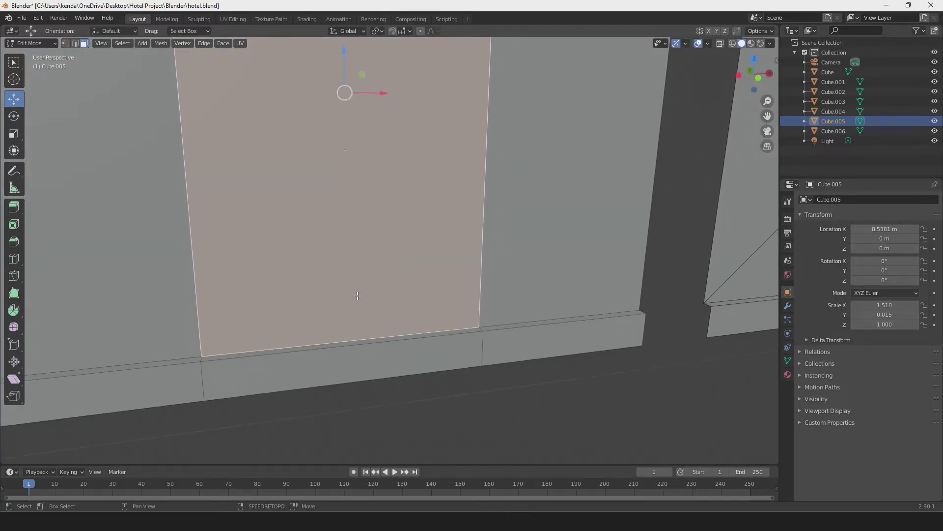
pyautogui.keyDown('shift'); pyautogui.click(338, 346); pyautogui.keyUp('shift')
pyautogui.scroll(-5, 330, 332)
pyautogui.keyDown('shift'); pyautogui.moveTo(357, 140); pyautogui.dragTo(337, 223, button='middle'); pyautogui.keyUp('shift')
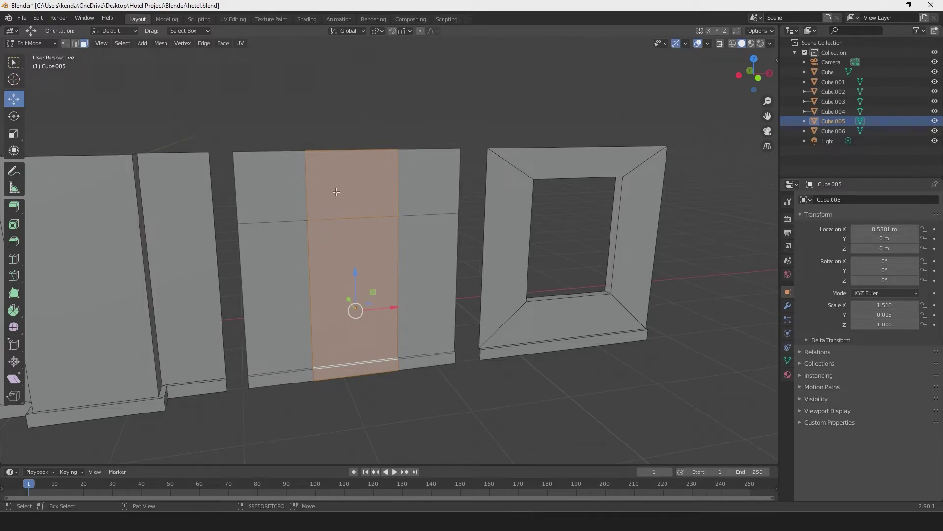
pyautogui.keyDown('shift'); pyautogui.click(357, 190); pyautogui.keyUp('shift')
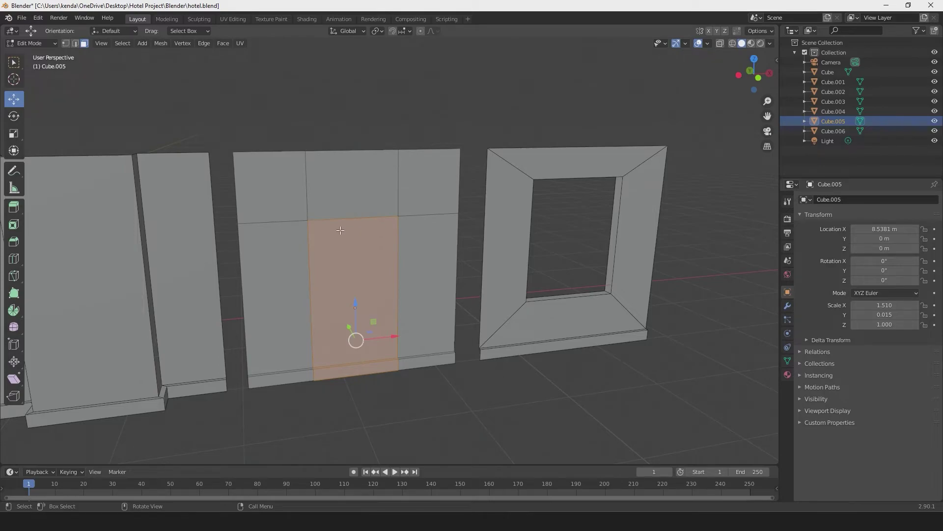
pyautogui.press('x')
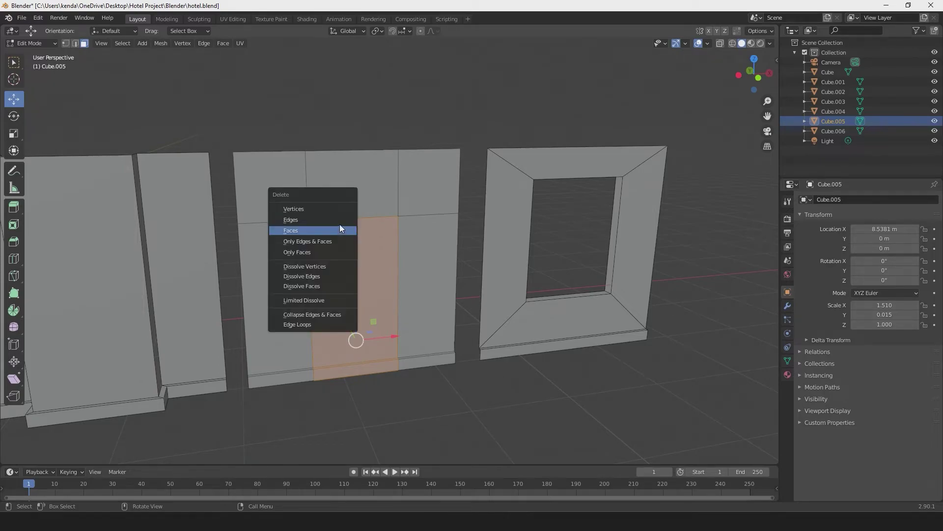
pyautogui.click(319, 231)
# - Orbit around the new doorway to inspect it, trying a few edge selections without deleting anything
pyautogui.moveTo(343, 272); pyautogui.dragTo(392, 335, button='middle')
pyautogui.scroll(3, 342, 265)
pyautogui.scroll(4, 391, 334)
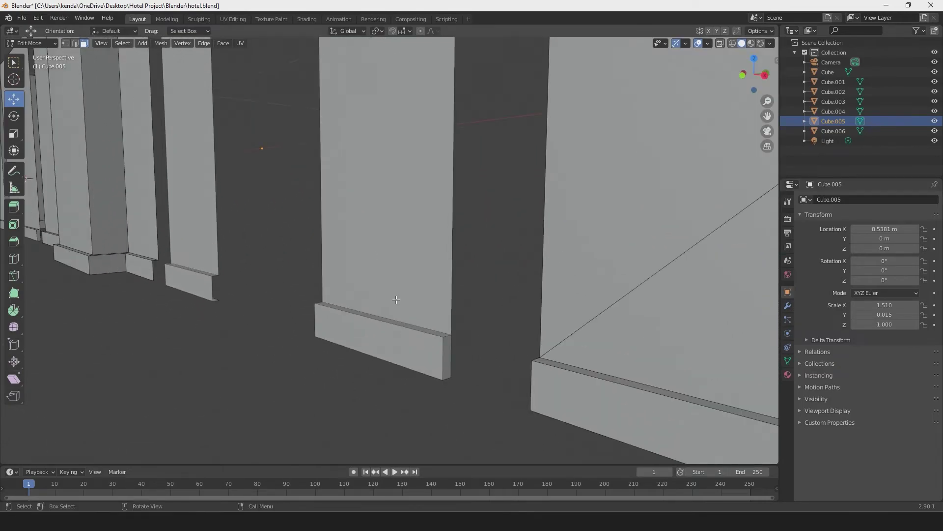
pyautogui.click(444, 350)
pyautogui.moveTo(385, 320); pyautogui.dragTo(413, 295, button='middle')
pyautogui.keyDown('shift'); pyautogui.click(457, 278); pyautogui.keyUp('shift')
pyautogui.keyDown('shift'); pyautogui.click(383, 188); pyautogui.keyUp('shift')
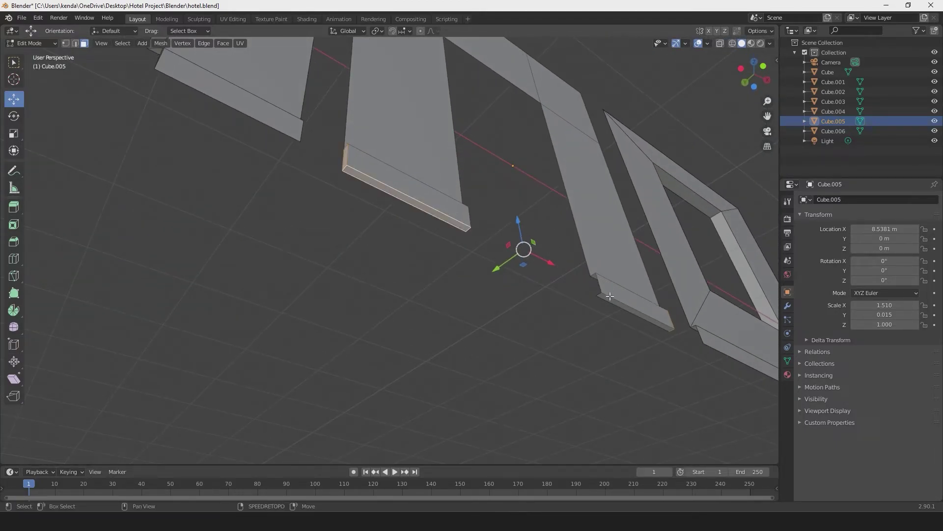
pyautogui.moveTo(610, 297); pyautogui.dragTo(470, 297, button='middle')
pyautogui.rightClick(469, 296)
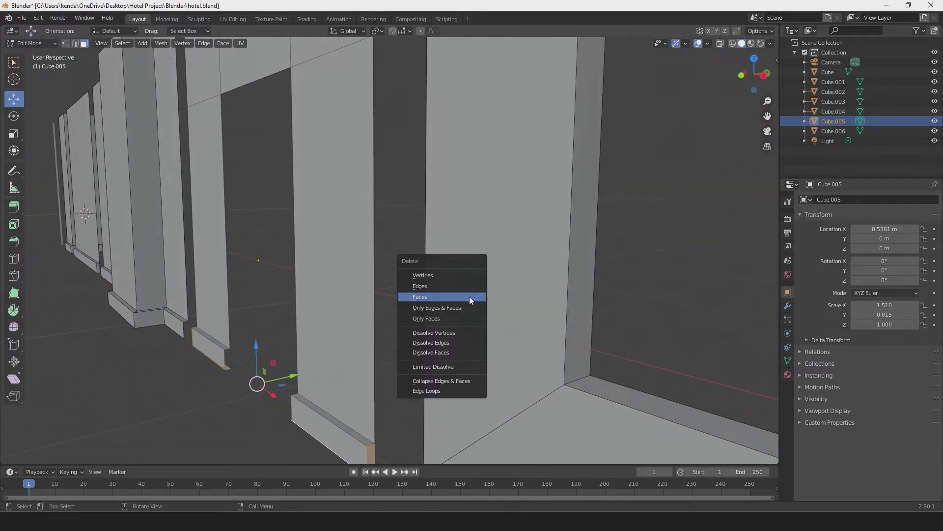
pyautogui.press('Escape')
pyautogui.moveTo(400, 269); pyautogui.dragTo(454, 279, button='middle')
pyautogui.scroll(-2, 431, 274)
# - In Object Mode, duplicate the thin end wall Cube.002 and move the copy to X -5.6171 m
pyautogui.press('Tab')
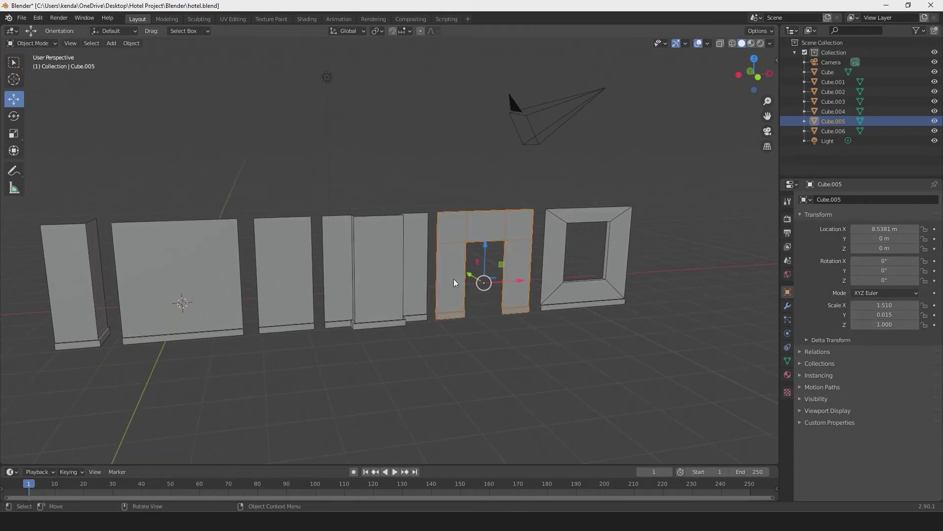
pyautogui.keyDown('shift'); pyautogui.moveTo(492, 300); pyautogui.dragTo(401, 290, button='middle'); pyautogui.keyUp('shift')
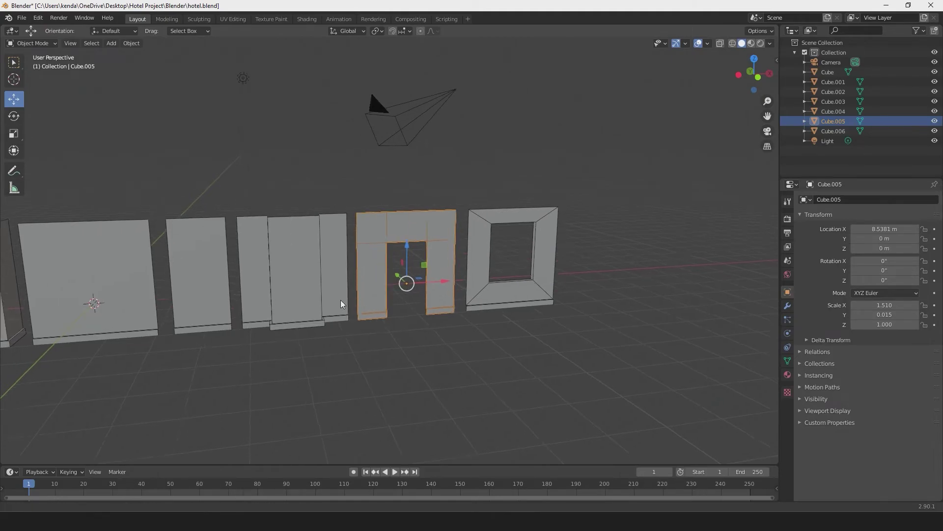
pyautogui.moveTo(341, 300); pyautogui.dragTo(434, 292, button='middle')
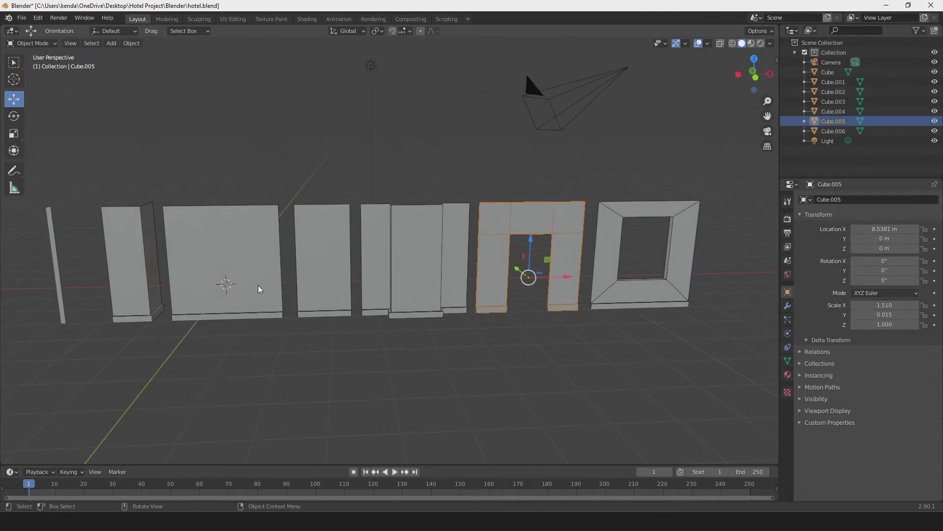
pyautogui.click(54, 267)
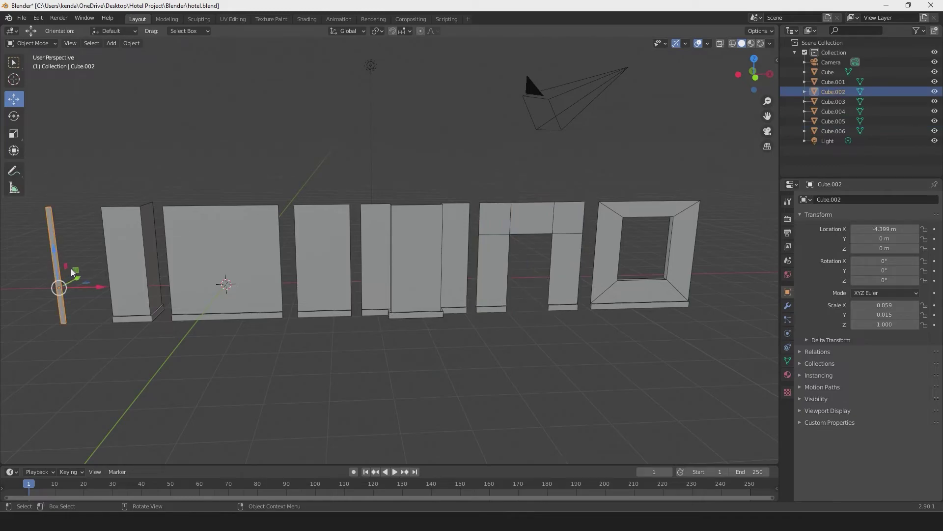
pyautogui.moveTo(71, 269); pyautogui.dragTo(285, 290, button='middle')
pyautogui.scroll(4, 276, 305)
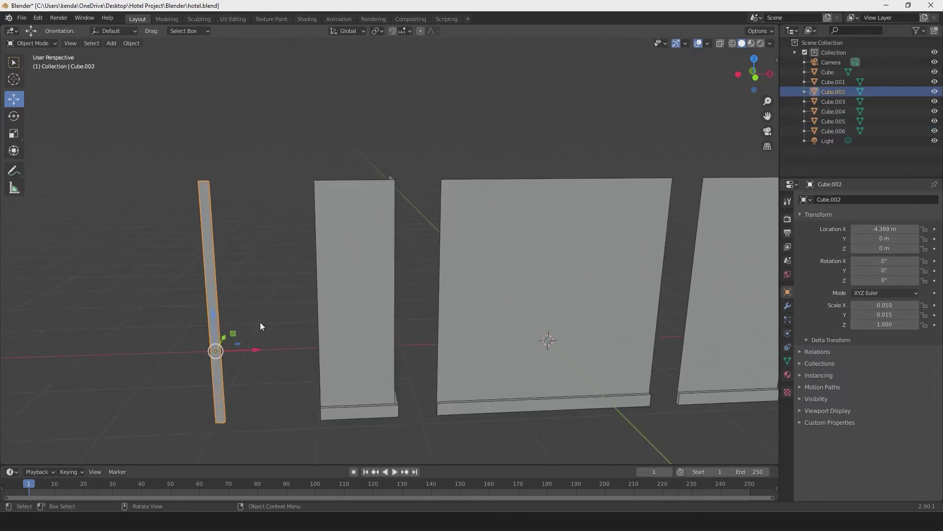
pyautogui.hotkey('shift', 'd')
pyautogui.rightClick(255, 347)
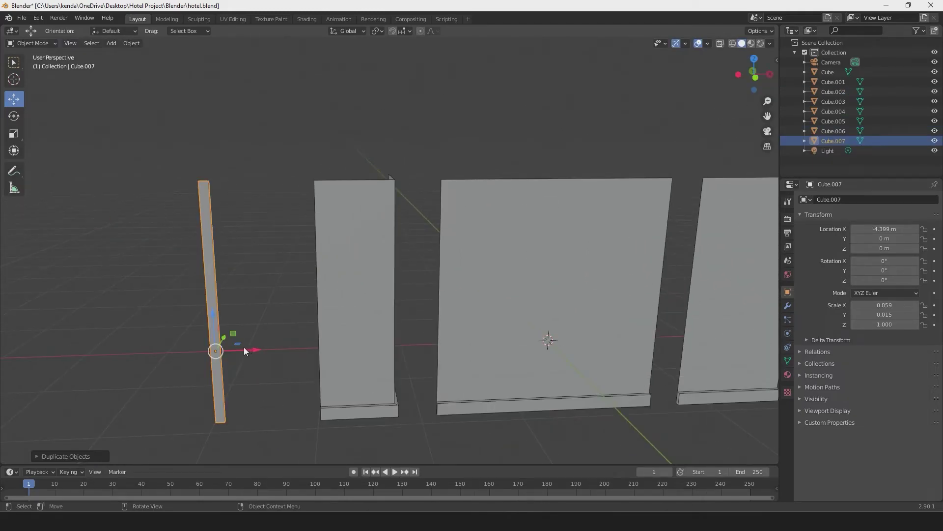
pyautogui.moveTo(253, 350); pyautogui.dragTo(135, 350)
# - Widen the copy along X to a scale of 0.477
pyautogui.keyDown('shift'); pyautogui.moveTo(182, 339); pyautogui.dragTo(471, 350, button='middle'); pyautogui.keyUp('shift')
pyautogui.scroll(1, 396, 331)
pyautogui.scroll(-3, 440, 291)
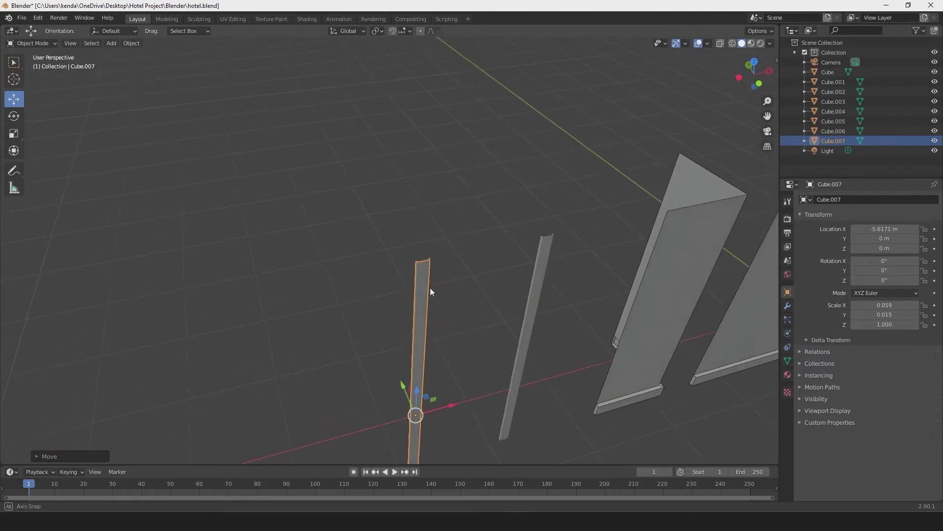
pyautogui.scroll(5, 344, 260)
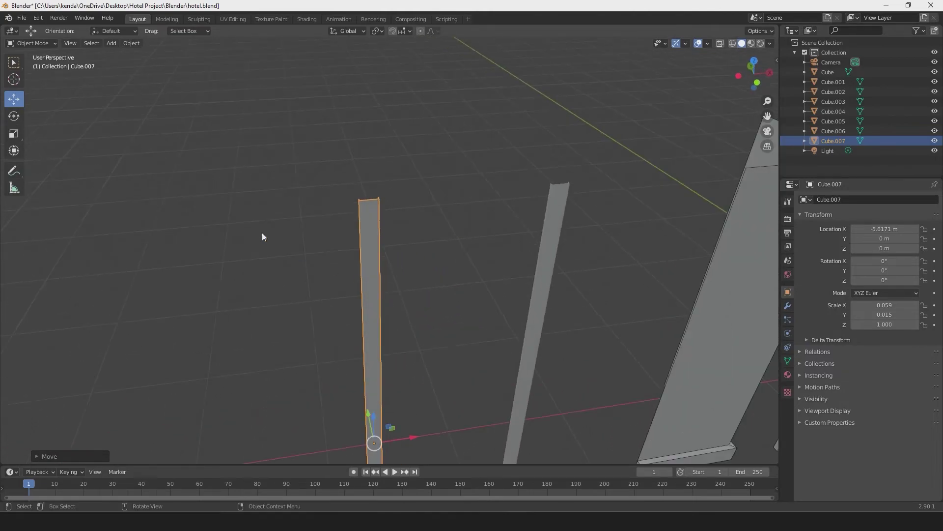
pyautogui.click(12, 134)
pyautogui.scroll(-2, 197, 246)
pyautogui.scroll(-2, 295, 280)
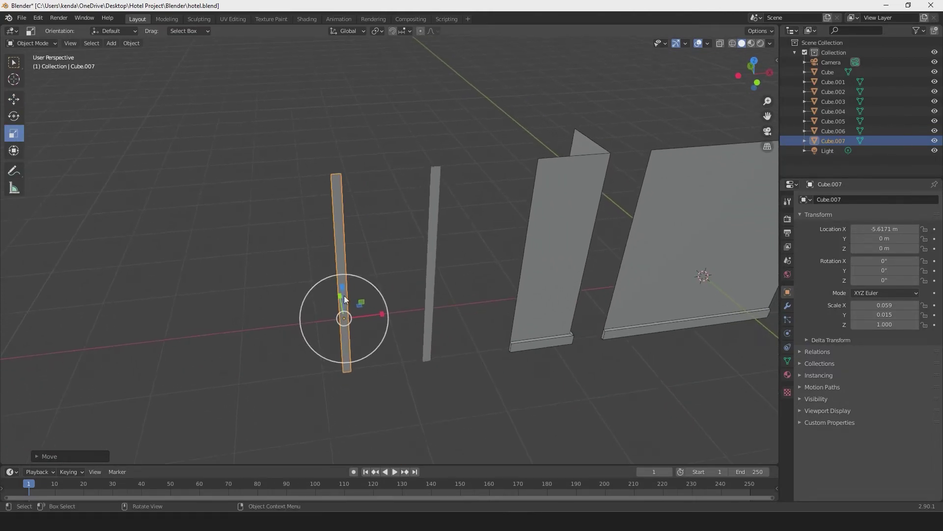
pyautogui.moveTo(381, 314); pyautogui.dragTo(652, 297)
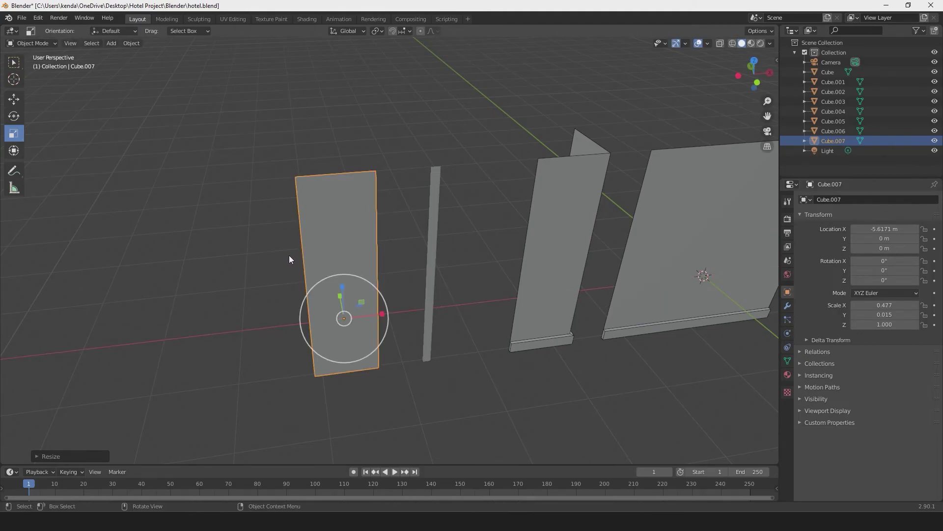
# - In Edit Mode, select both long edges of the copy Cube.007 in edge select mode
pyautogui.press('Tab')
pyautogui.moveTo(286, 255); pyautogui.dragTo(192, 320, button='middle')
pyautogui.scroll(4, 382, 232)
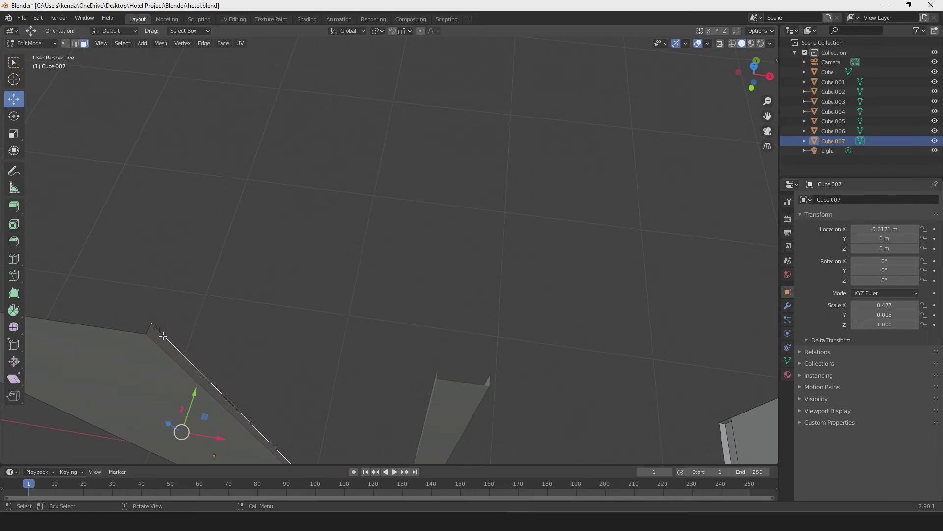
pyautogui.click(163, 336)
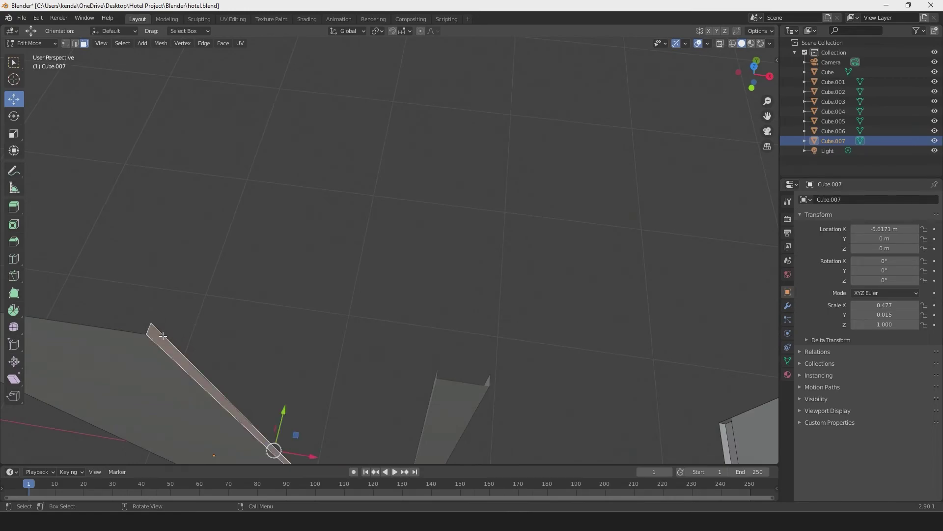
pyautogui.click(75, 43)
pyautogui.click(187, 359)
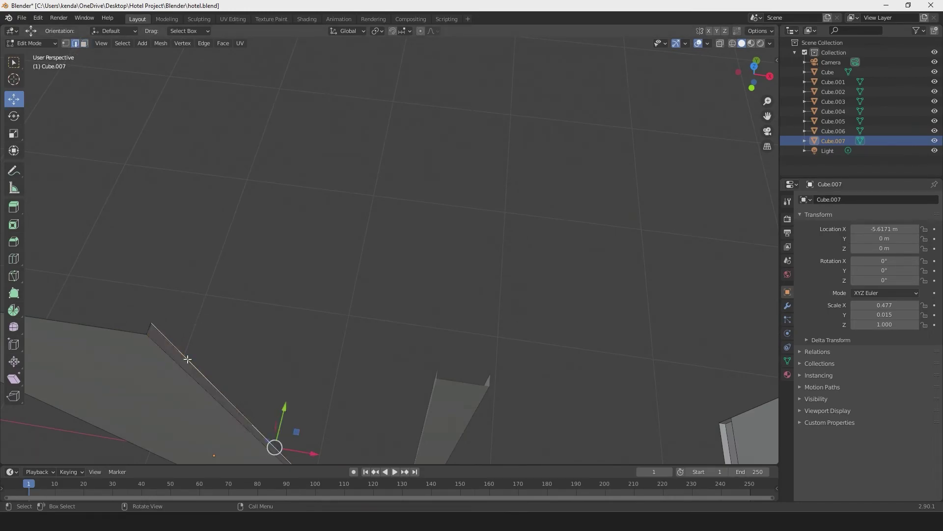
pyautogui.moveTo(171, 355); pyautogui.dragTo(358, 272, button='middle')
pyautogui.keyDown('shift'); pyautogui.click(486, 198); pyautogui.keyUp('shift')
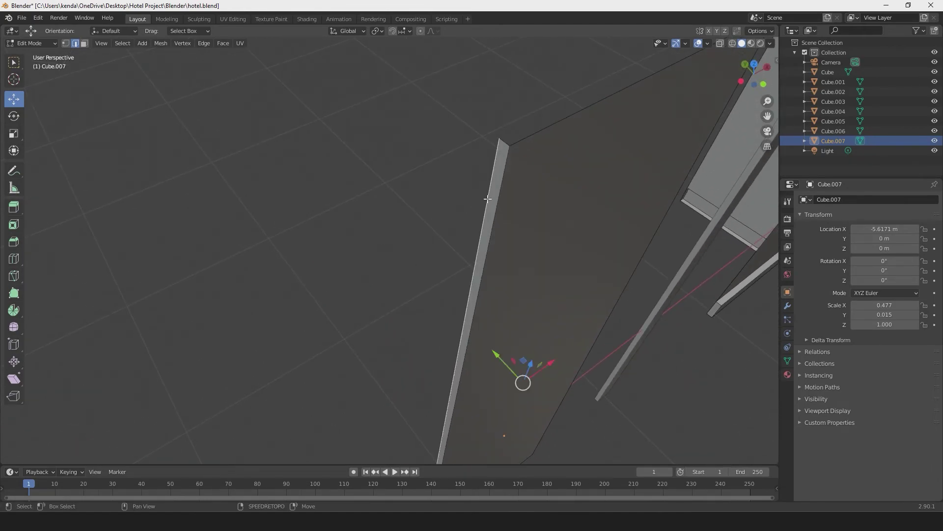
pyautogui.moveTo(486, 198); pyautogui.dragTo(446, 206, button='middle')
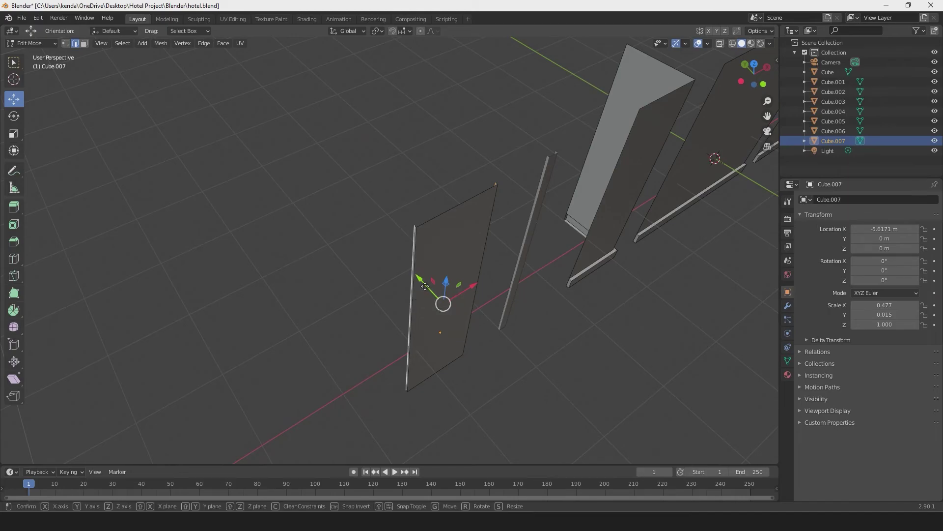
# - Extend the two selected edges along Y to form the channel's side strips
pyautogui.moveTo(431, 294); pyautogui.dragTo(388, 243)
pyautogui.scroll(-1, 394, 259)
pyautogui.moveTo(388, 242); pyautogui.dragTo(379, 220, button='middle')
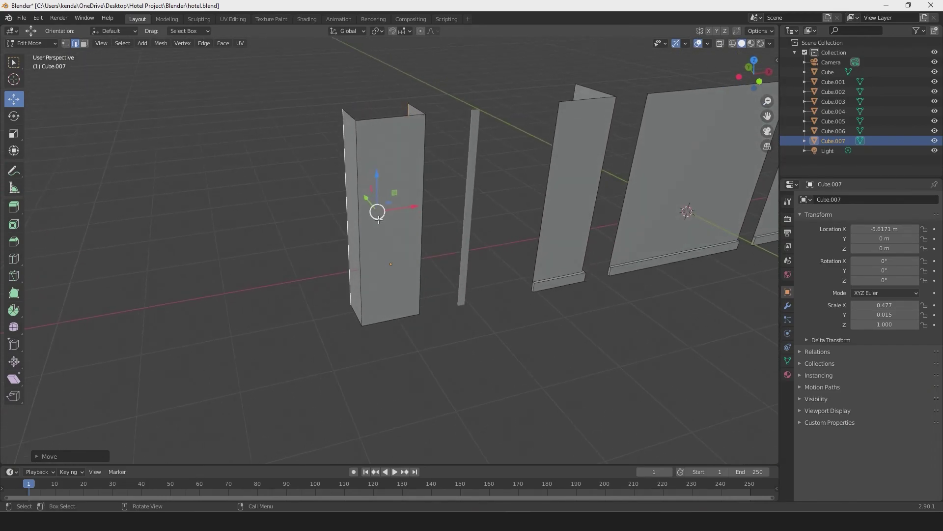
pyautogui.moveTo(342, 195); pyautogui.dragTo(371, 243, button='middle')
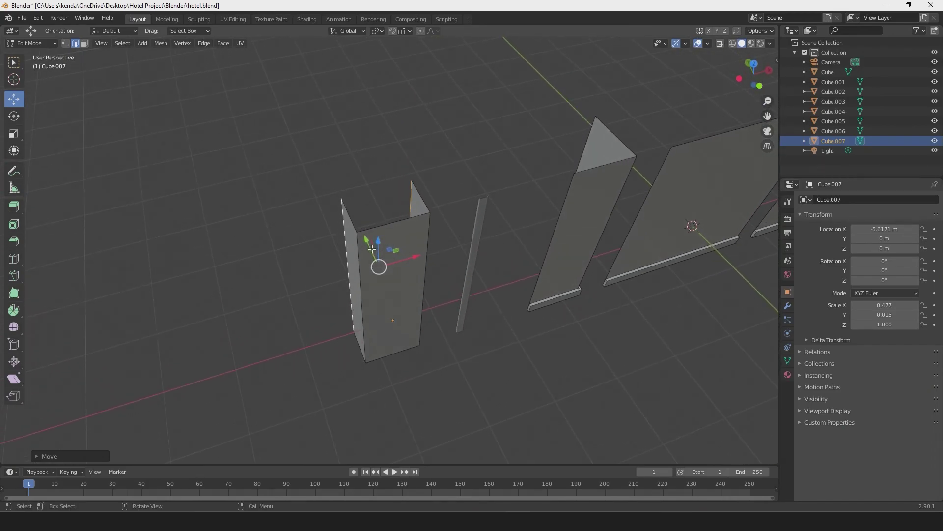
pyautogui.press('Tab')
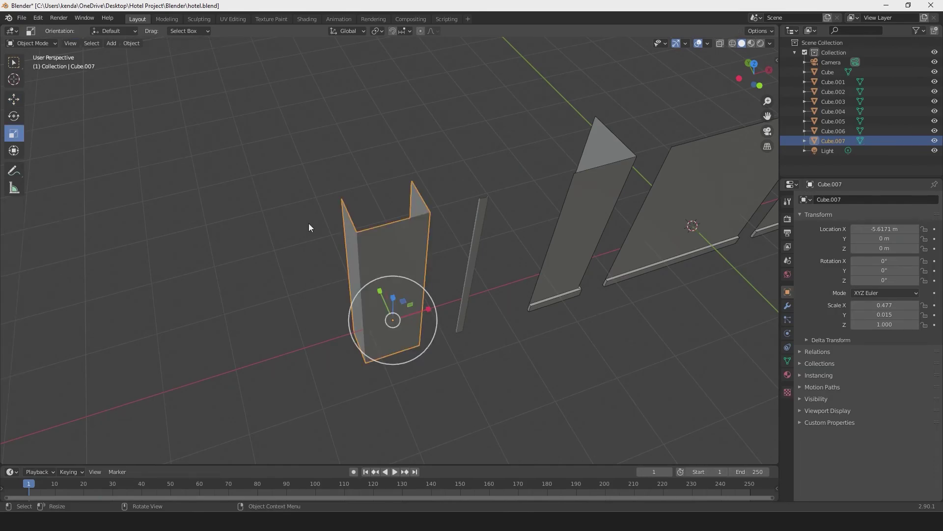
pyautogui.moveTo(308, 223); pyautogui.dragTo(255, 210, button='middle')
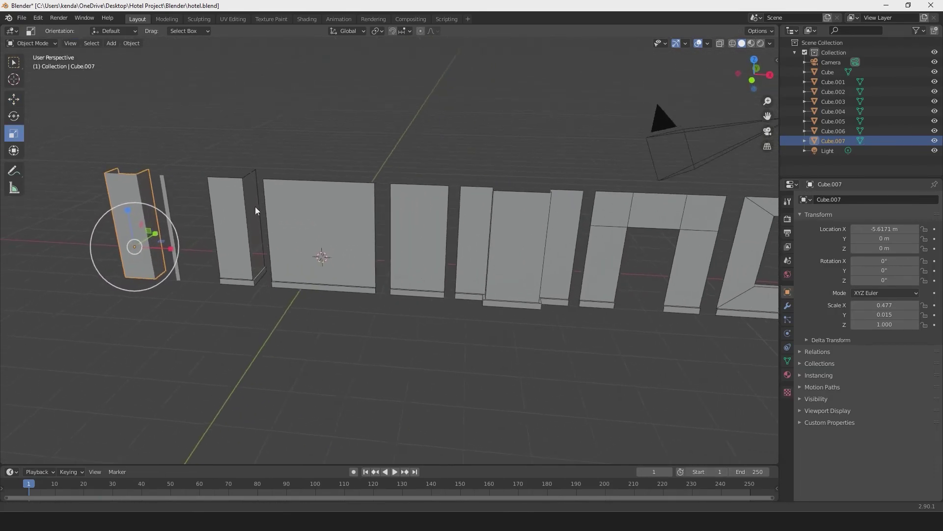
pyautogui.keyDown('shift'); pyautogui.moveTo(396, 211); pyautogui.dragTo(190, 197, button='middle'); pyautogui.keyUp('shift')
pyautogui.moveTo(395, 254); pyautogui.dragTo(441, 251, button='middle')
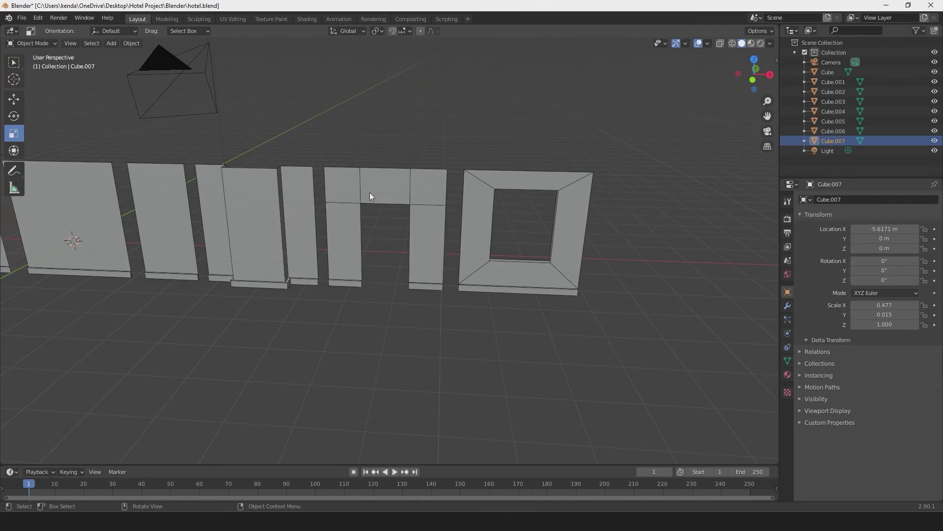
pyautogui.moveTo(384, 219); pyautogui.dragTo(422, 240, button='middle')
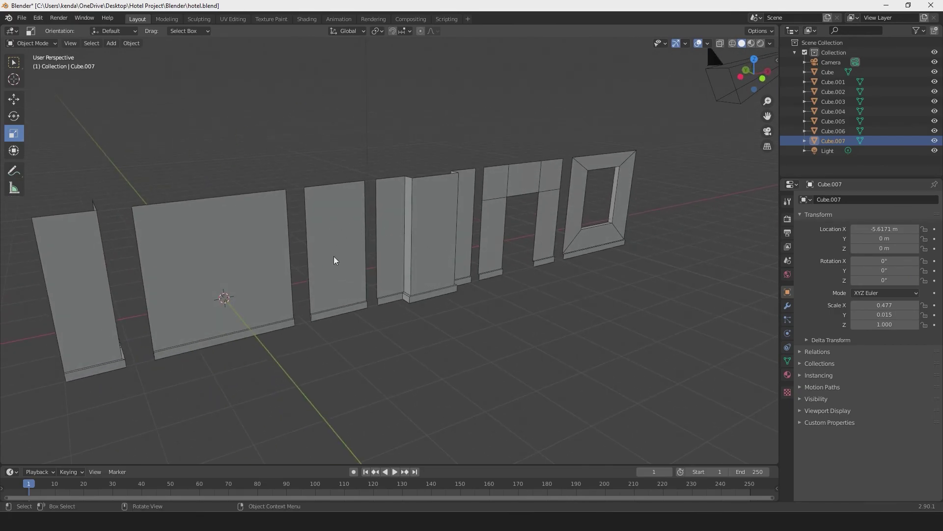
pyautogui.moveTo(218, 270); pyautogui.dragTo(117, 237, button='middle')
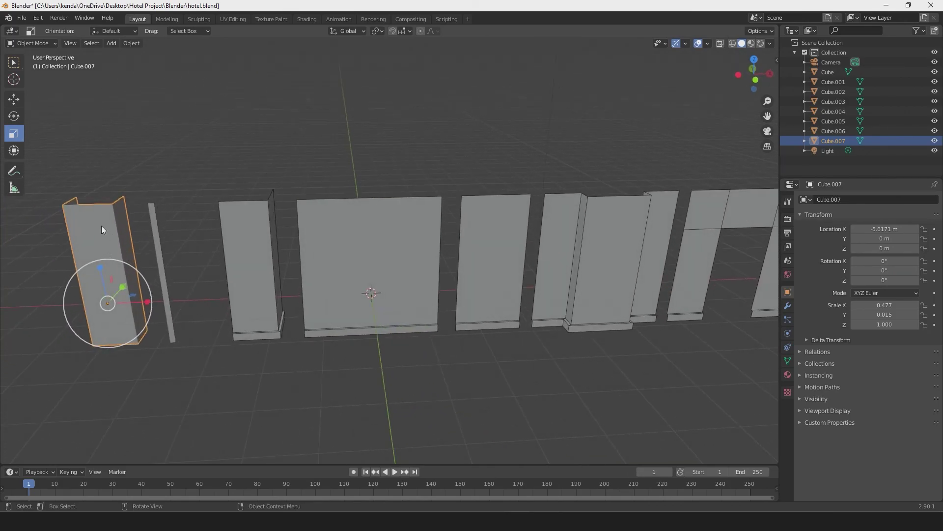